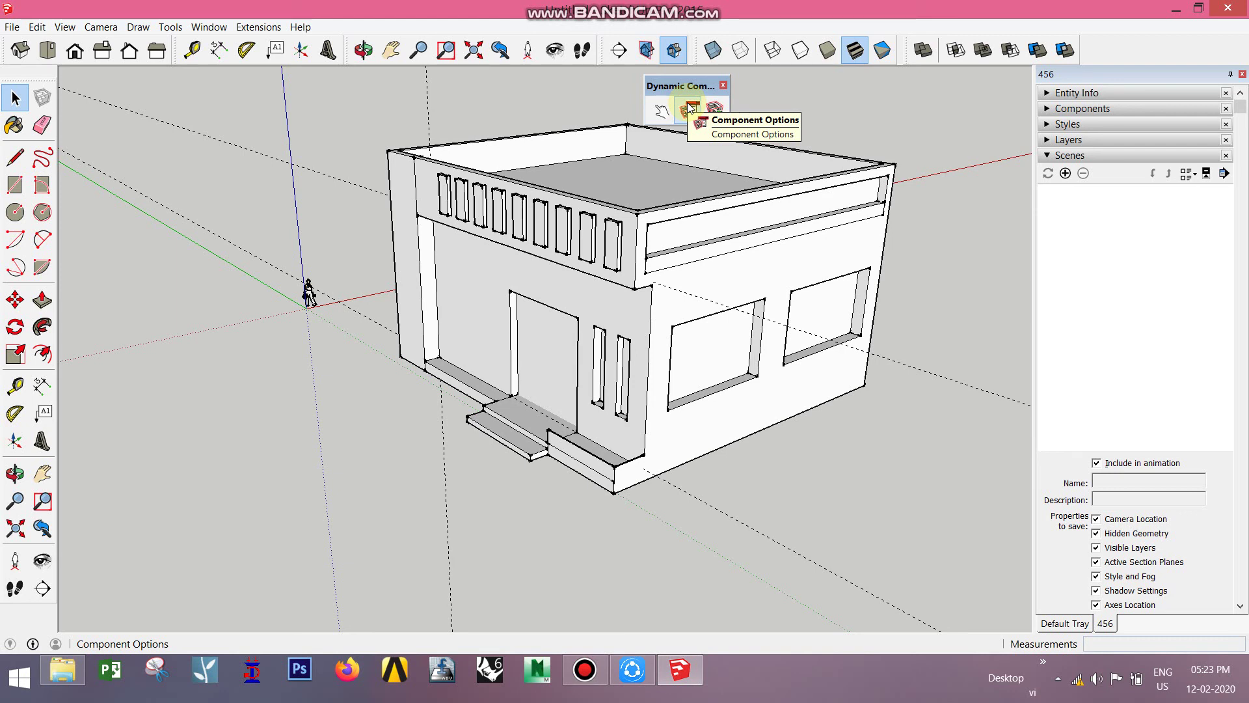
Step: Orbit and zoom the building to show more of the roof and front
left_click(691, 109)
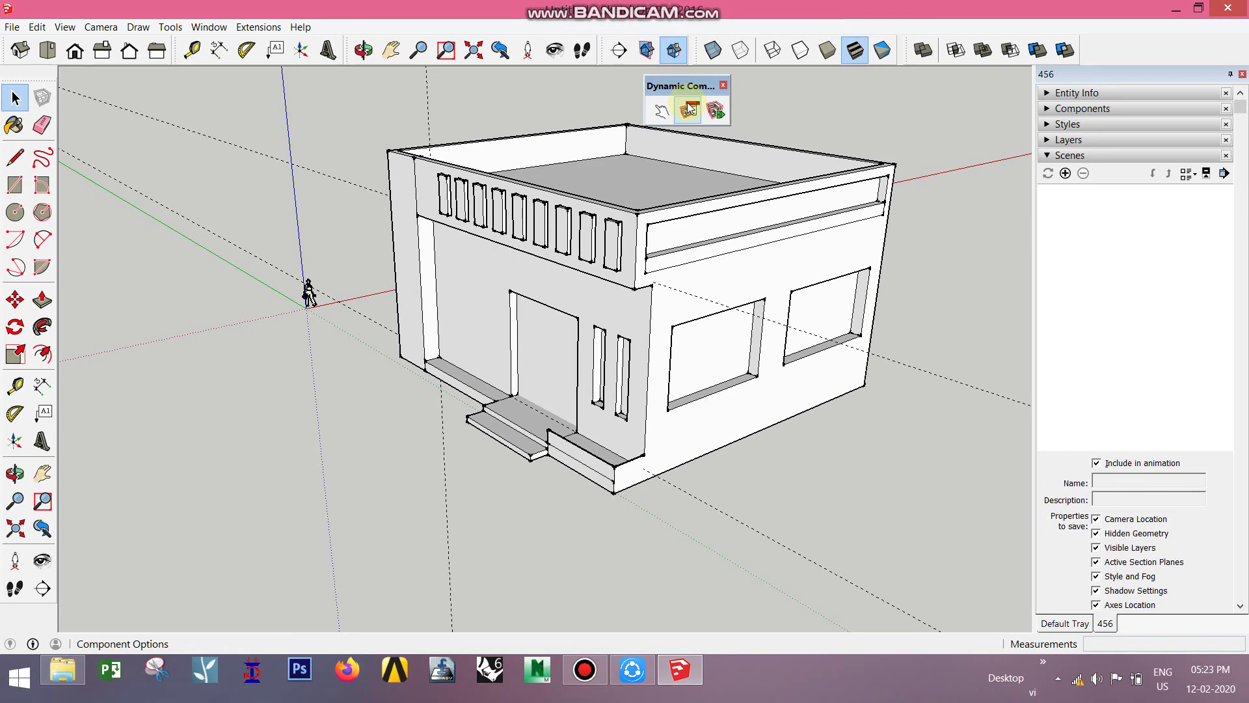
mouse_move(624, 356)
middle_mouse_down()
mouse_move(728, 372)
mouse_move(702, 377)
mouse_move(649, 348)
middle_mouse_up()
scroll(594, 382, "down", 2)
scroll(604, 384, "up", 3)
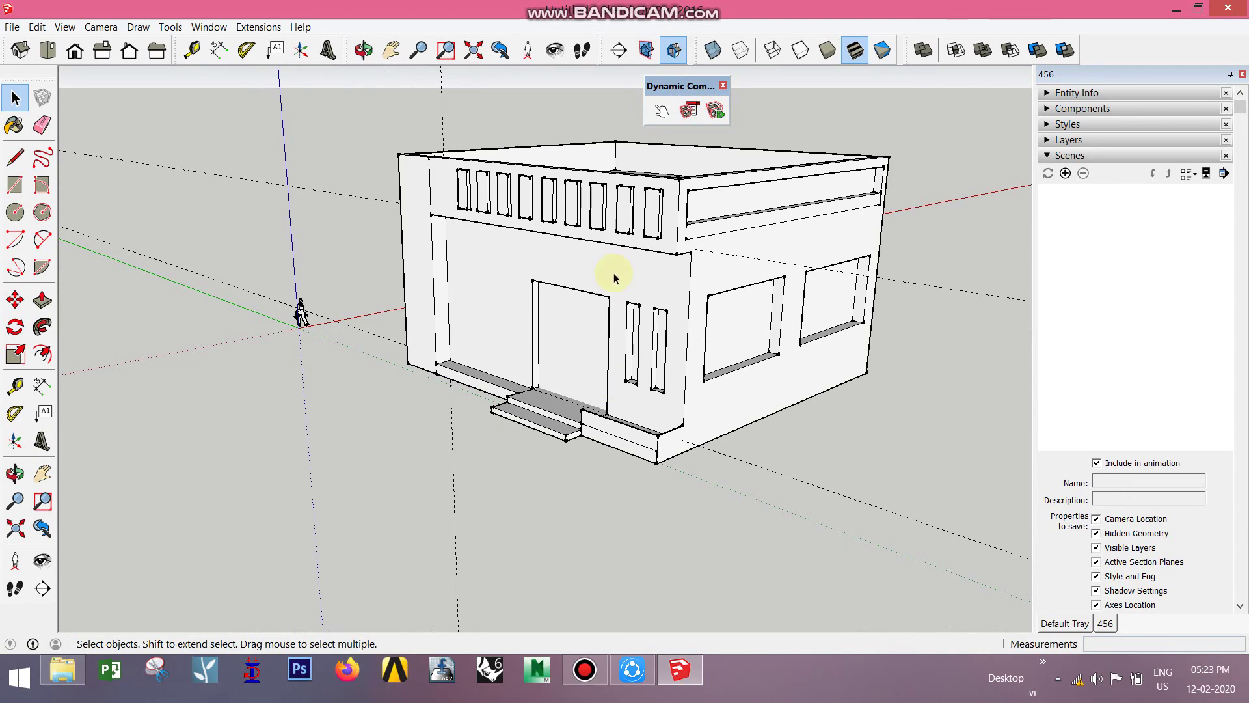
mouse_move(466, 431)
middle_mouse_down()
mouse_move(564, 455)
mouse_move(518, 479)
middle_mouse_up()
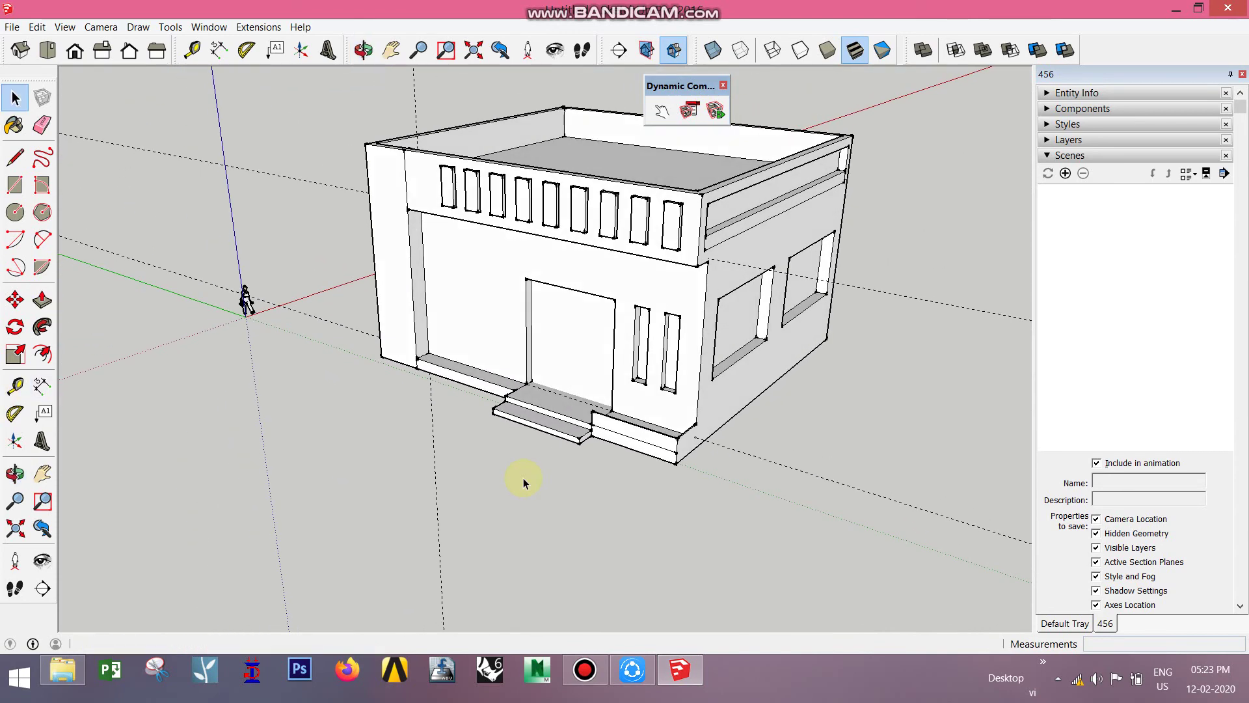
Step: Collapse the Scenes panel and toggle the Instructor panel in the Default Tray
left_click(1104, 156)
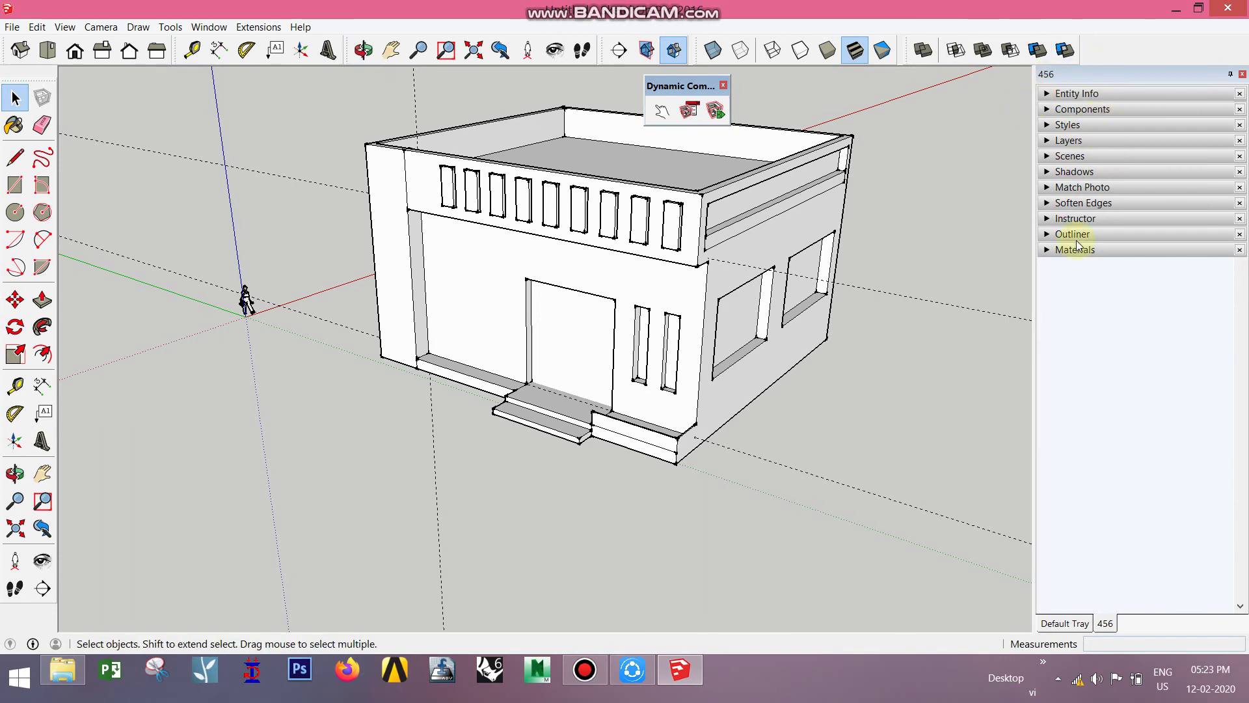
left_click(209, 27)
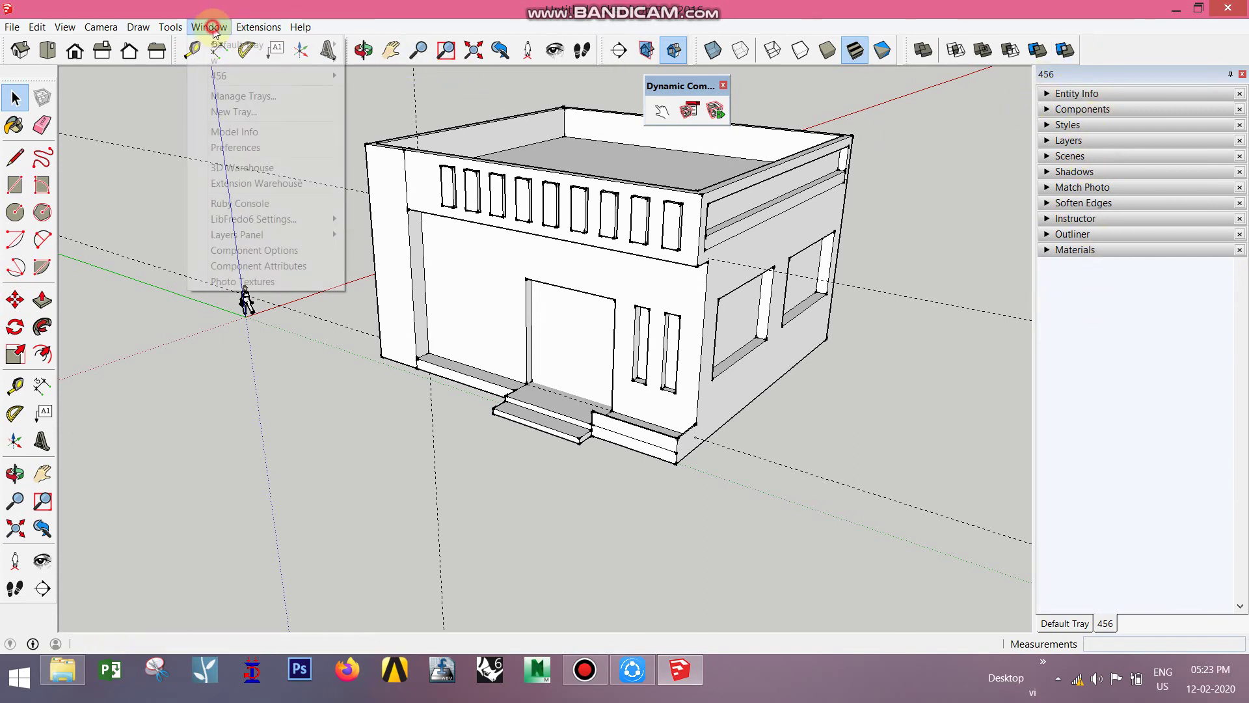
mouse_move(236, 45)
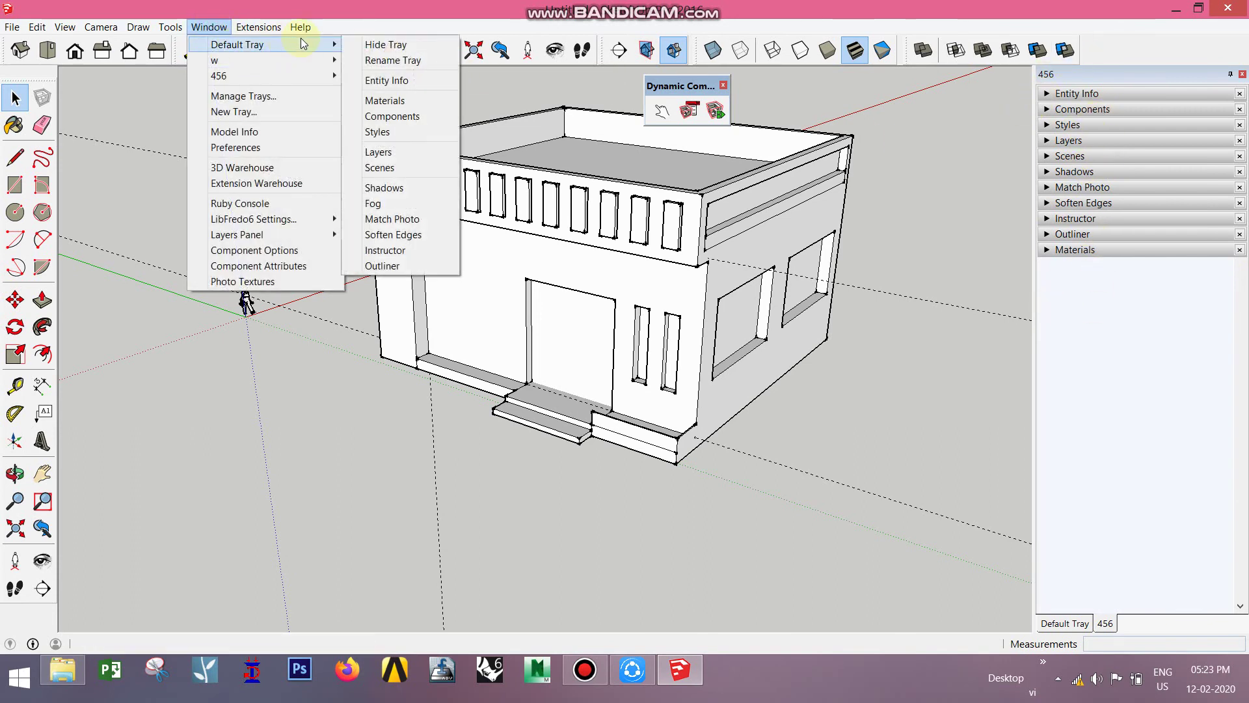
left_click(386, 251)
left_click(209, 26)
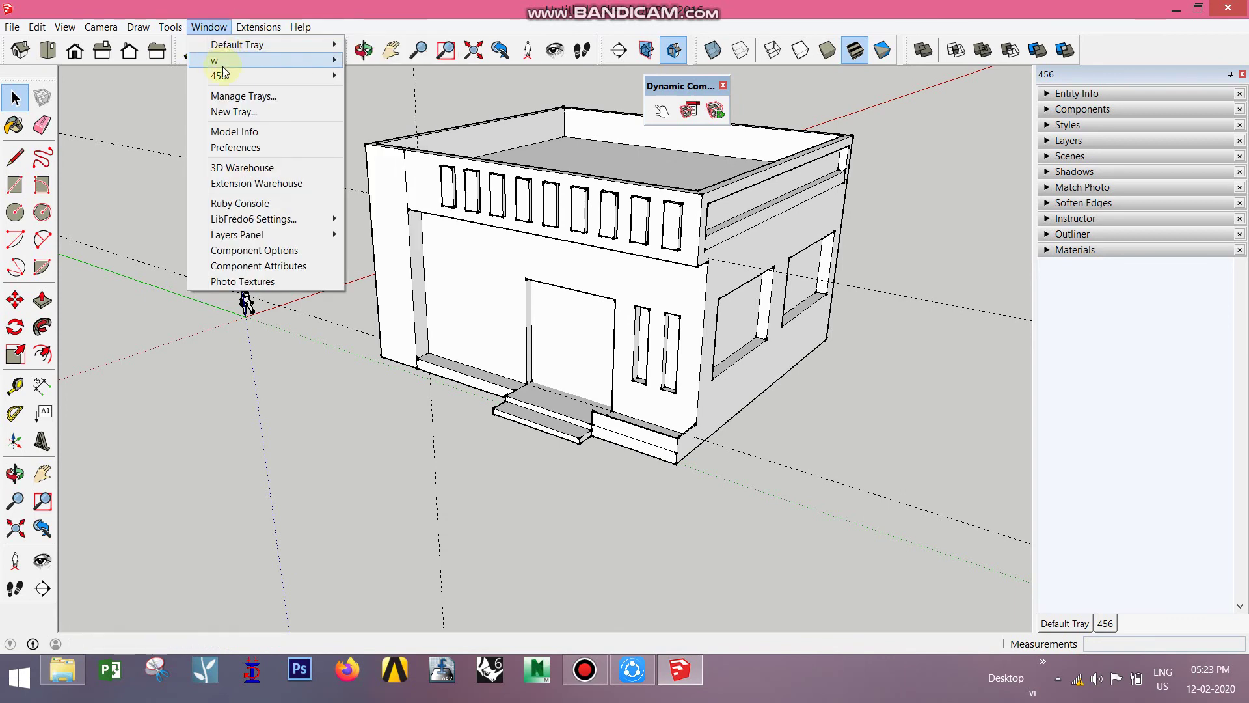
left_click(354, 576)
middle_click_drag(738, 398, 705, 358)
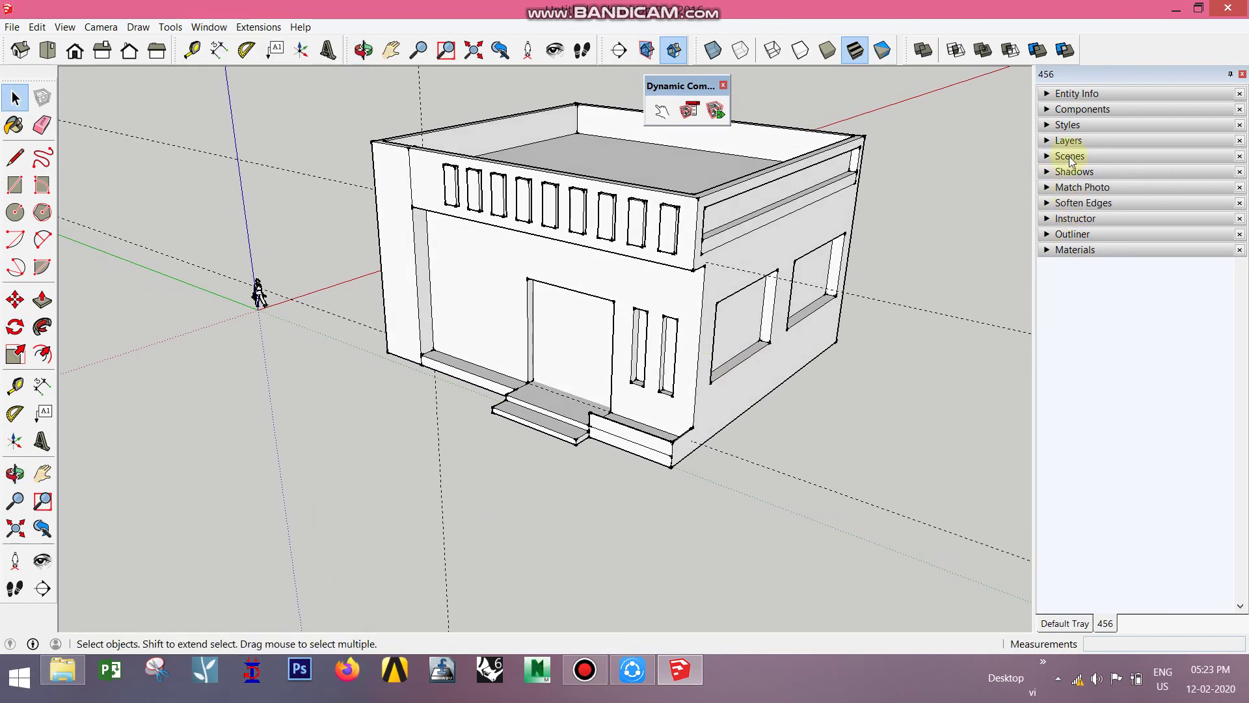
Step: Check View > Animation, orbit and zoom to the building's front, and expand the Scenes panel
left_click(67, 27)
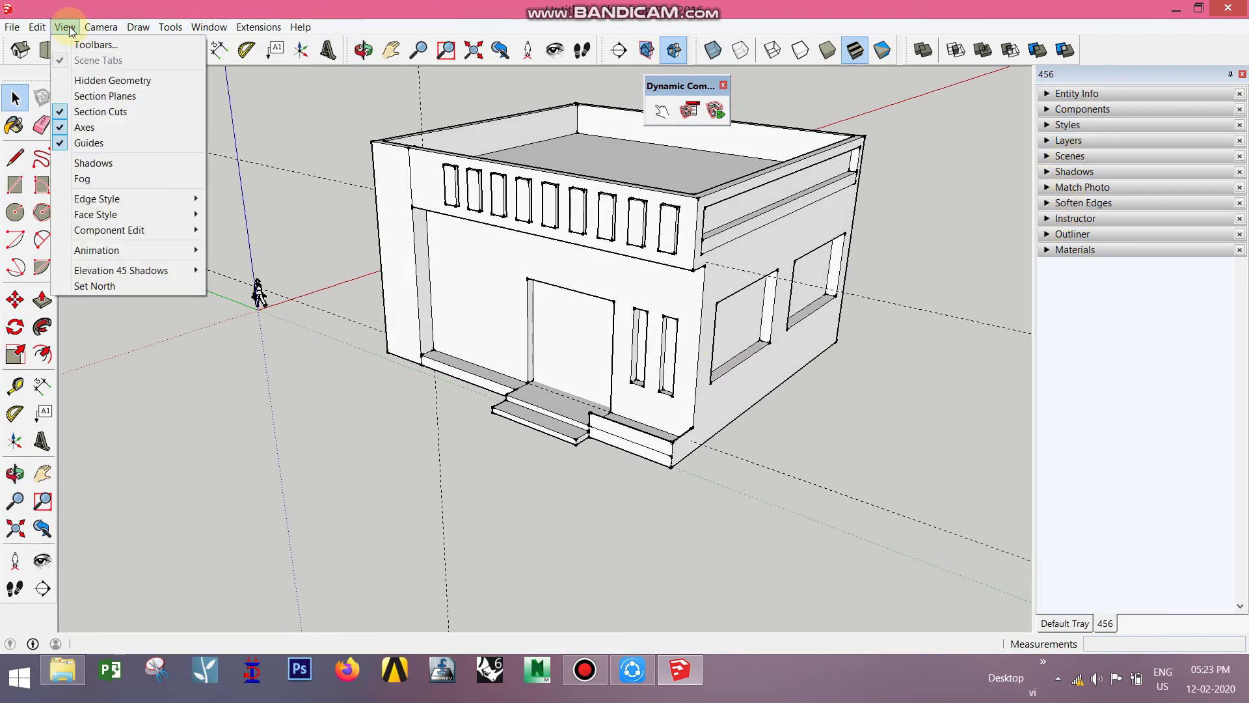
mouse_move(96, 249)
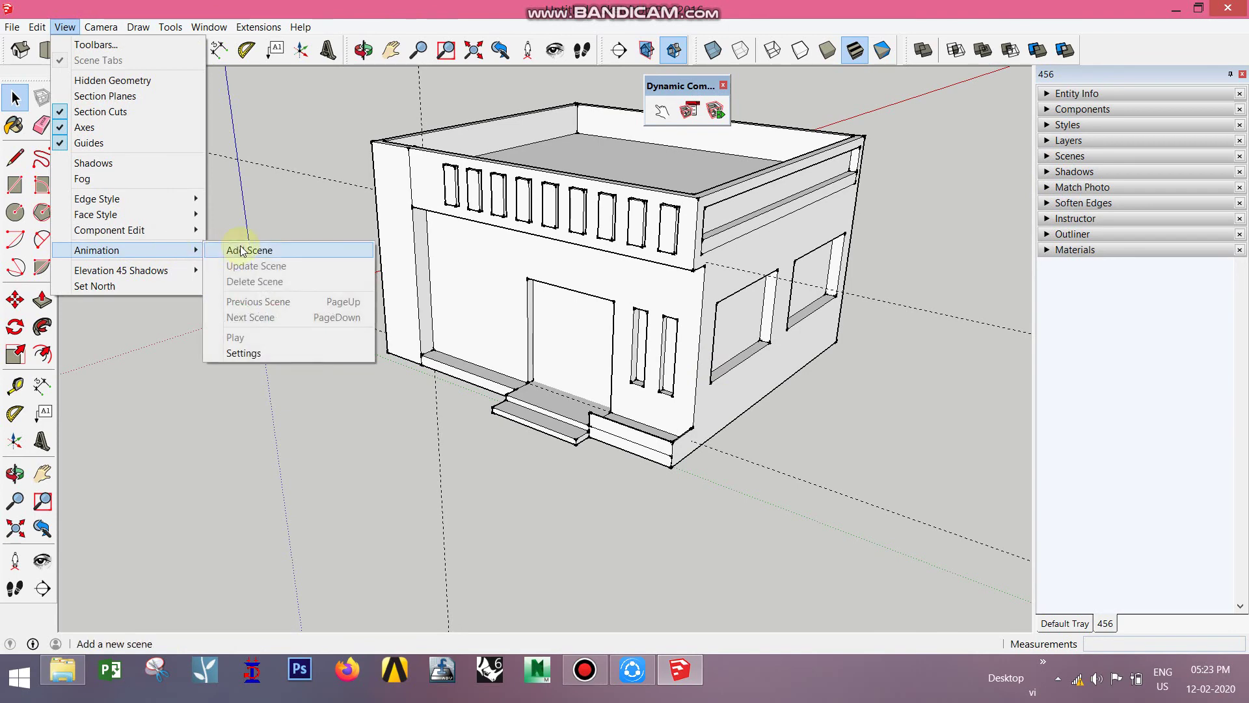
left_click(602, 588)
mouse_move(594, 540)
middle_mouse_down()
mouse_move(545, 469)
mouse_move(553, 521)
middle_mouse_up()
scroll(607, 395, "up", 2)
scroll(604, 417, "up", 2)
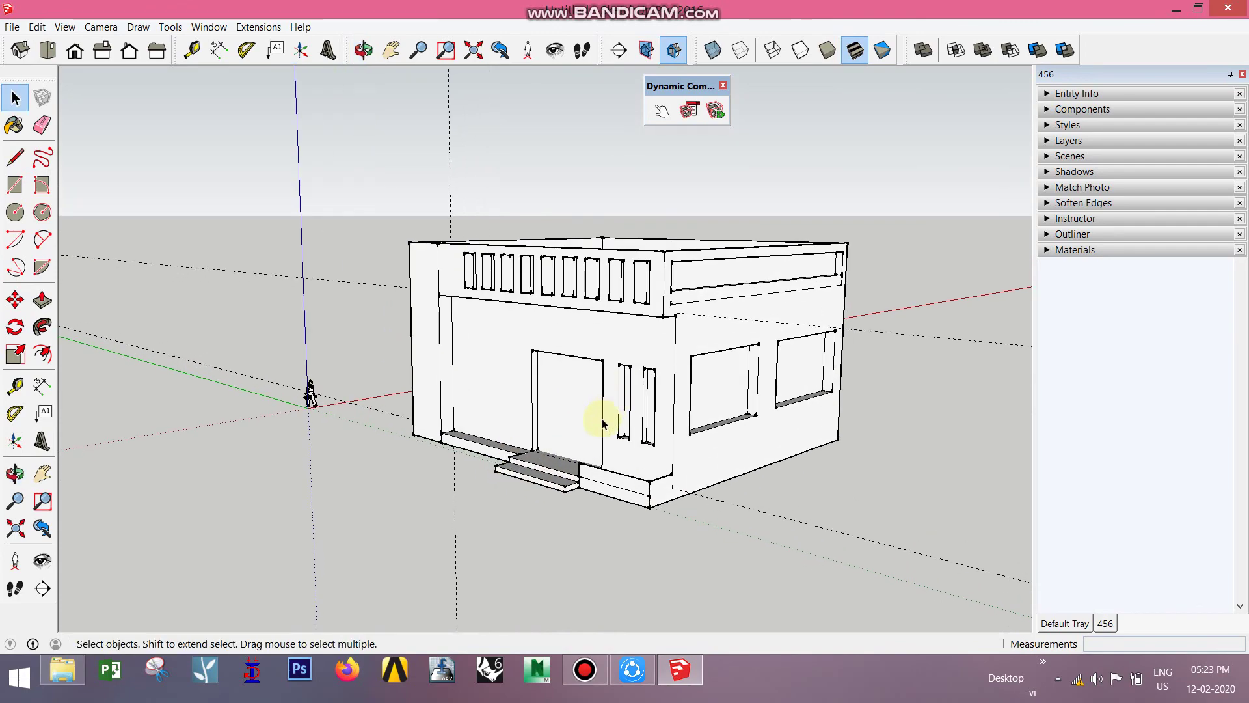
mouse_move(601, 422)
middle_mouse_down()
mouse_move(949, 401)
mouse_move(631, 438)
mouse_move(619, 377)
middle_mouse_up()
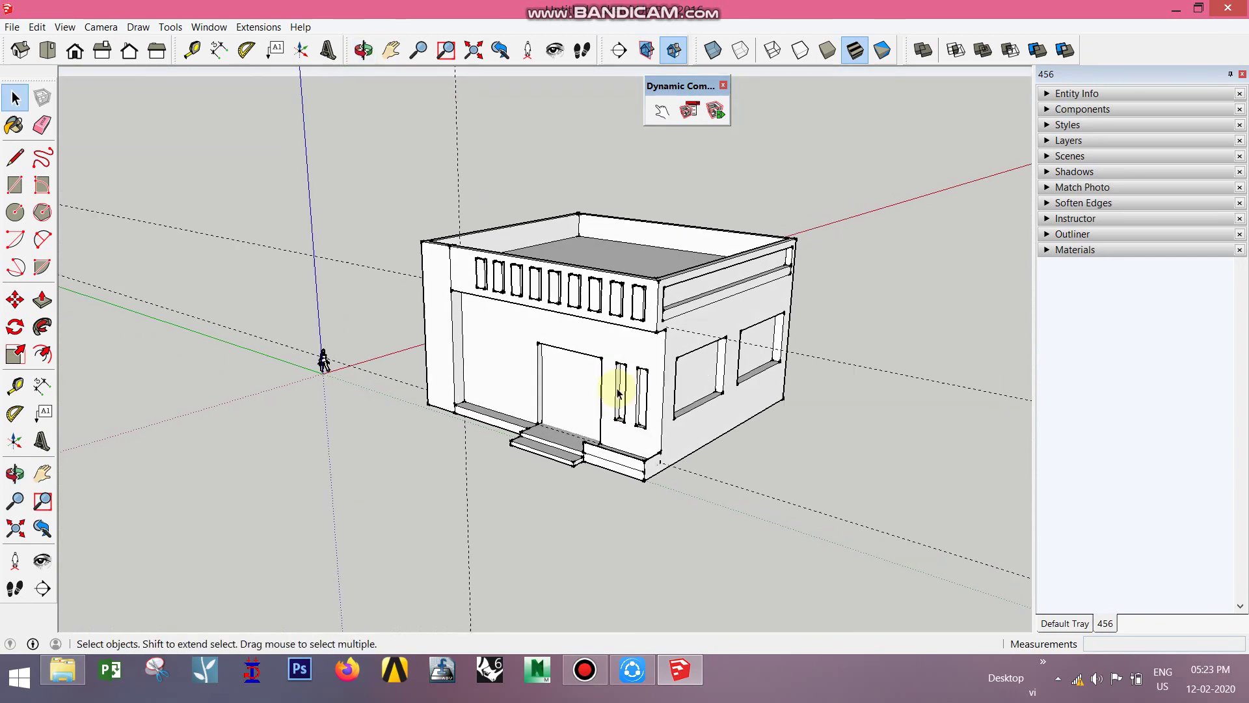
scroll(619, 393, "up", 1)
left_click(1070, 156)
middle_click_drag(759, 418, 759, 385)
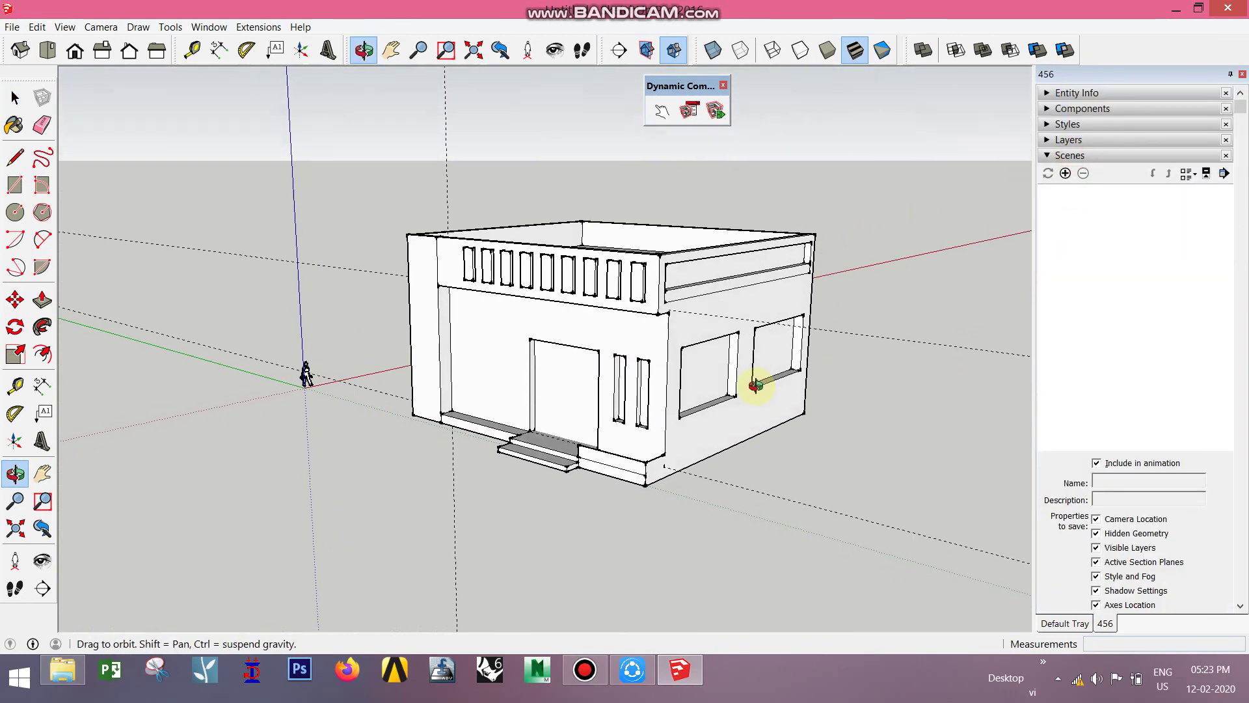
Step: Save Scenes 1, 2 and 3, orbiting to the left side and plain side wall between them
left_click(1065, 173)
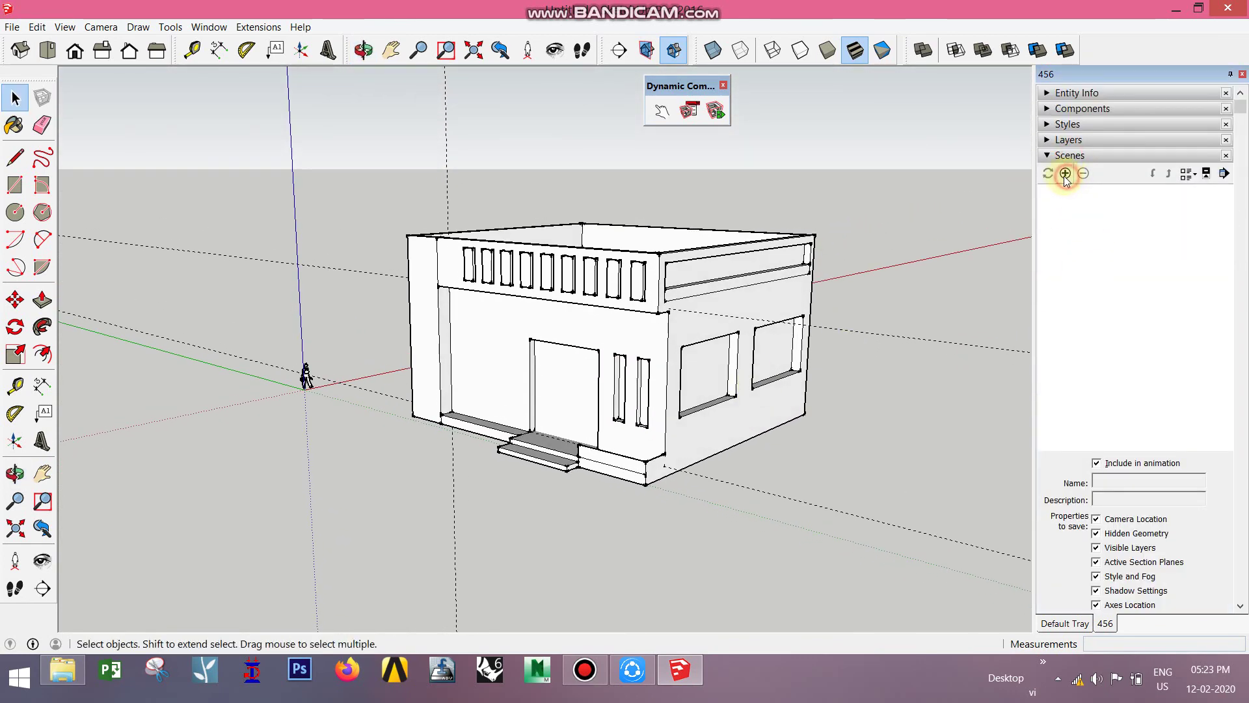
mouse_move(572, 495)
middle_mouse_down()
mouse_move(692, 490)
mouse_move(836, 510)
mouse_move(911, 496)
middle_mouse_up()
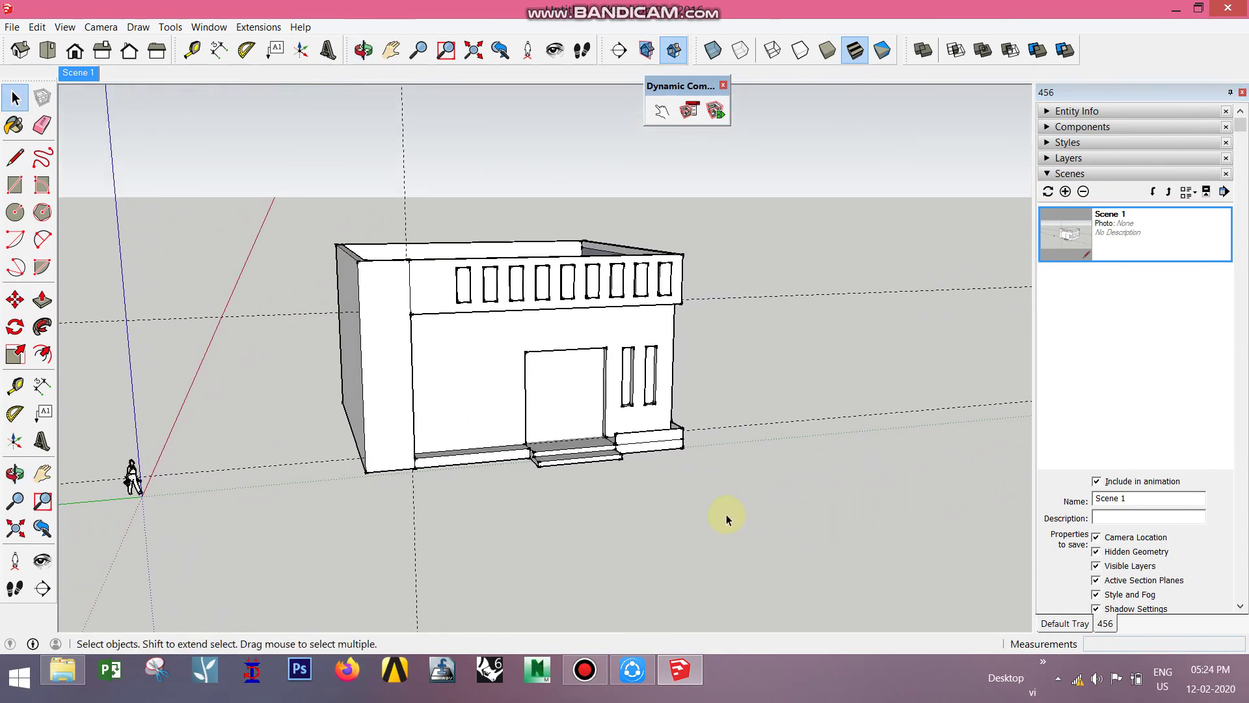
mouse_move(726, 514)
middle_mouse_down()
mouse_move(794, 496)
mouse_move(879, 436)
middle_mouse_up()
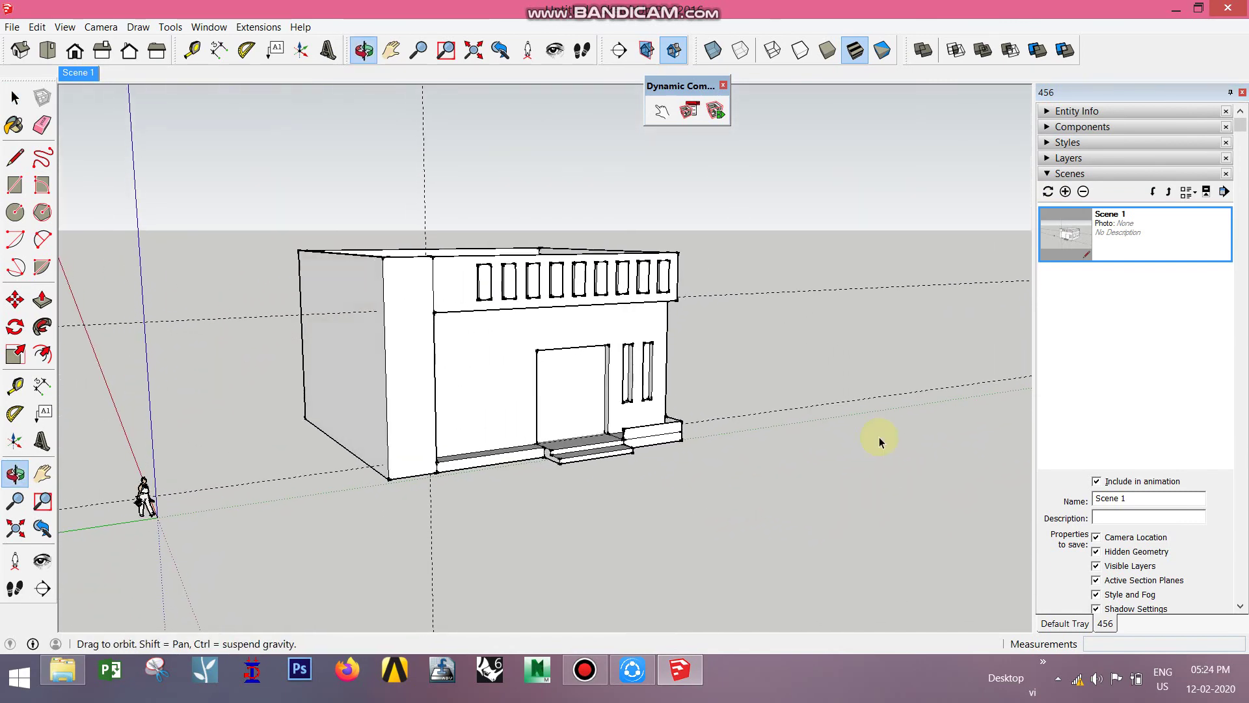
left_click(1065, 191)
middle_click_drag(390, 480, 625, 468)
left_click(1106, 273)
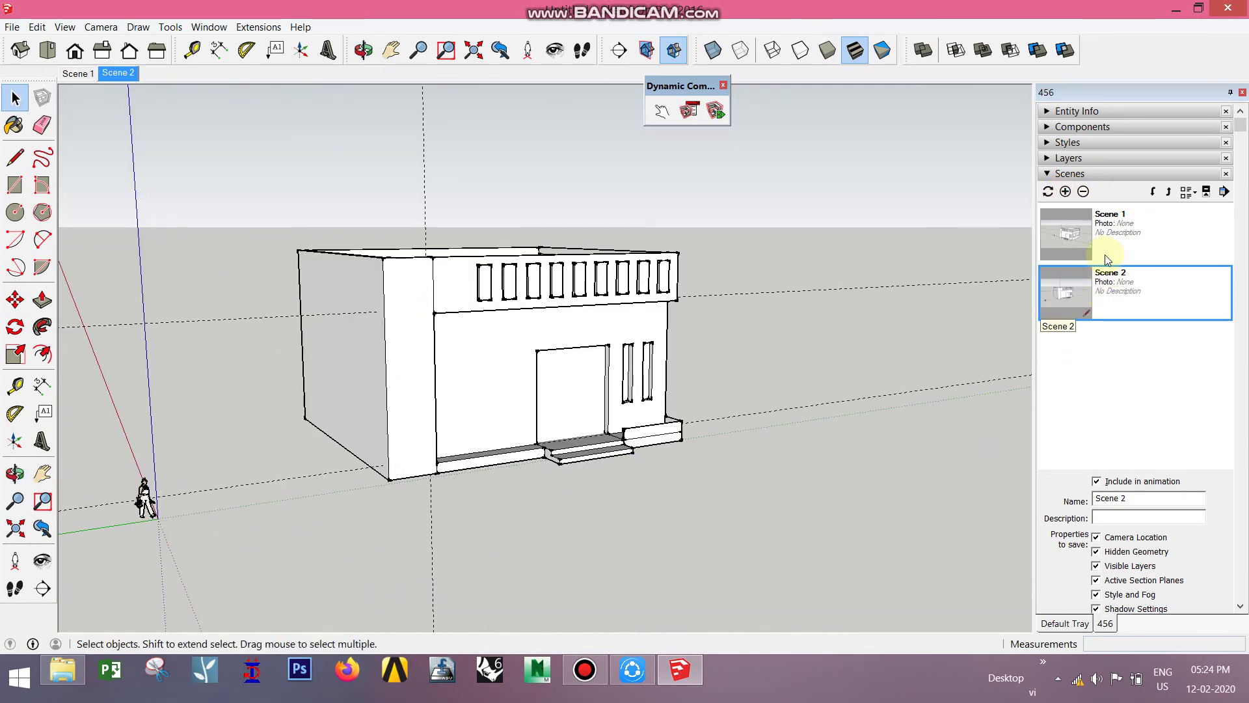
mouse_move(353, 500)
middle_mouse_down()
mouse_move(597, 538)
mouse_move(872, 523)
middle_mouse_up()
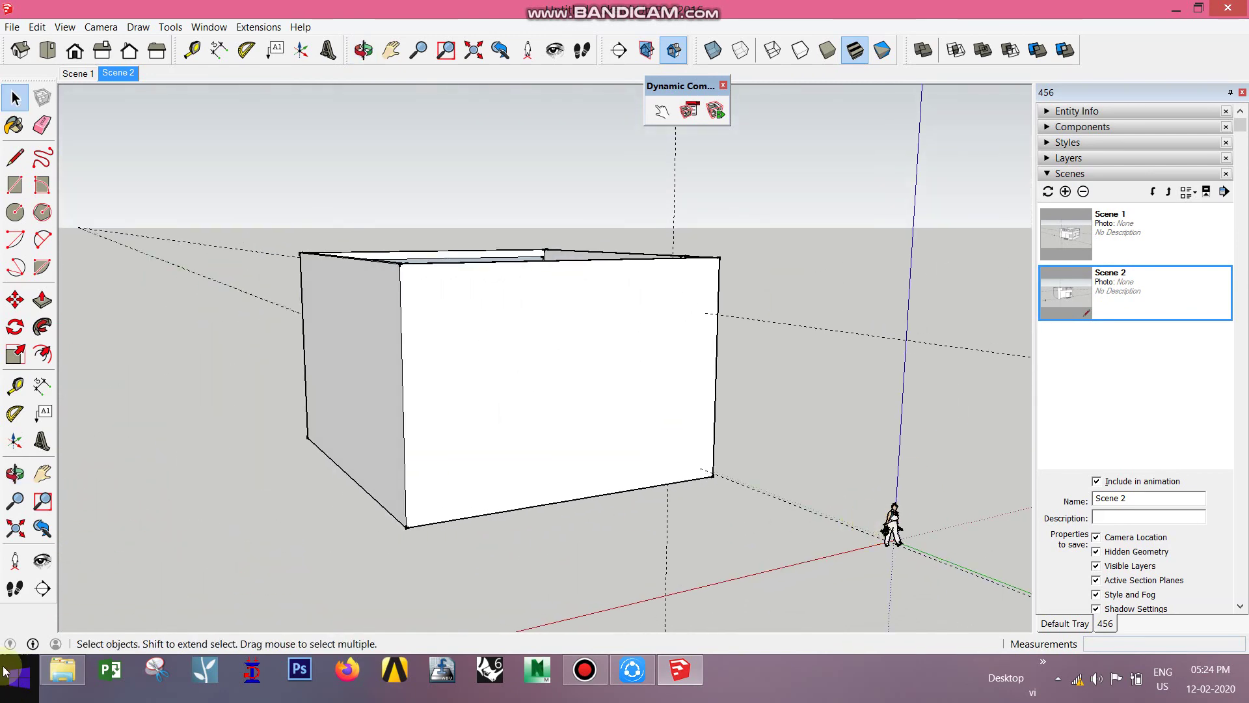
left_click(1065, 191)
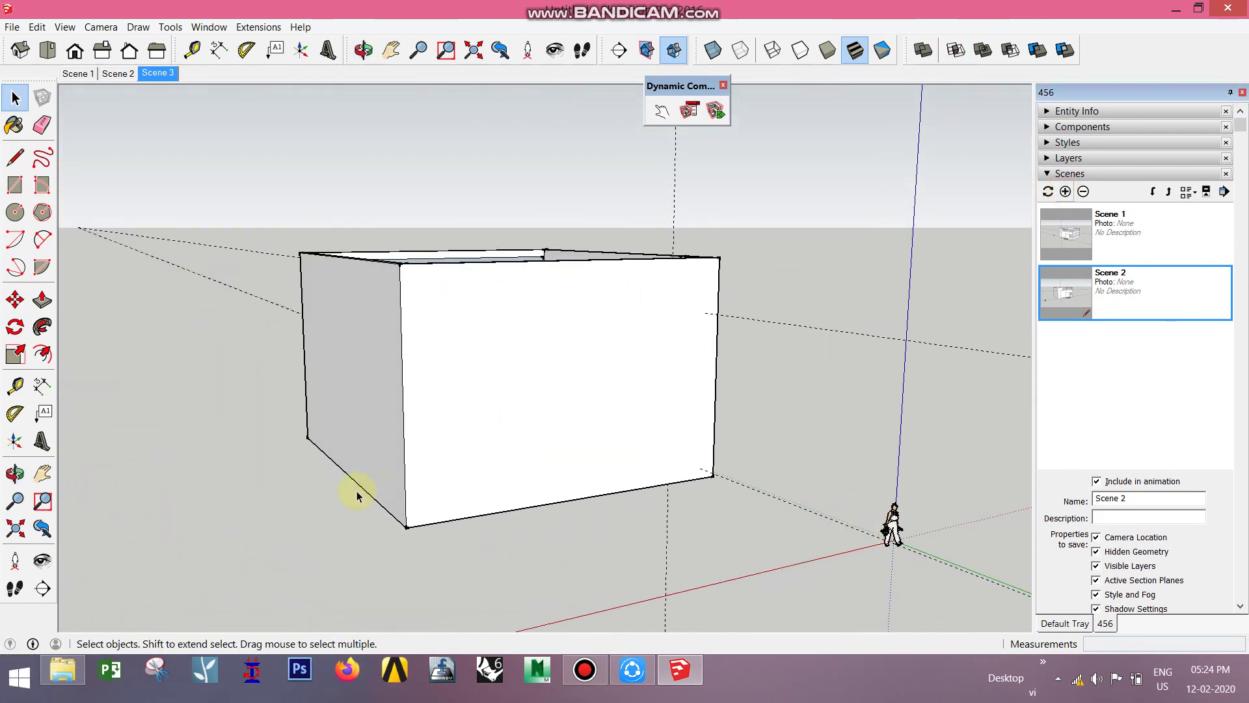
Step: Orbit to the window side and save Scene 4, then turn to face it straight on
mouse_move(357, 490)
middle_mouse_down()
mouse_move(567, 479)
mouse_move(885, 494)
mouse_move(1012, 423)
middle_mouse_up()
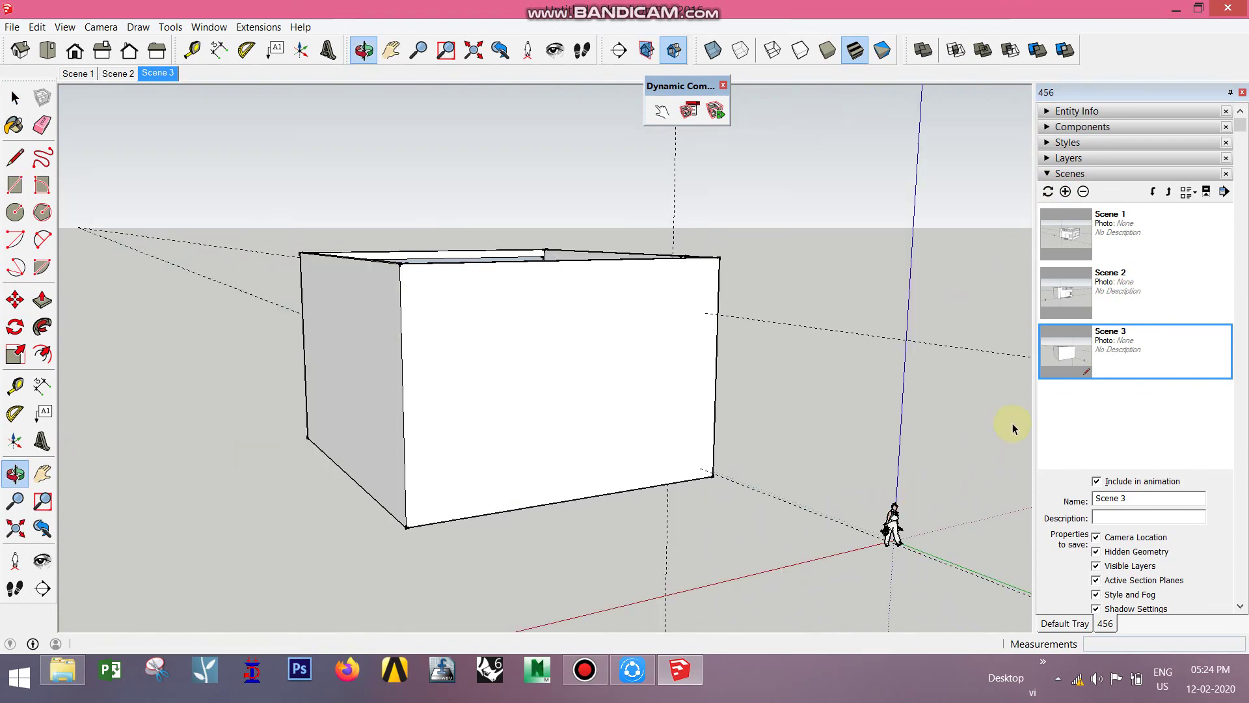
key("o")
left_click_drag(404, 438, 960, 433)
key("space")
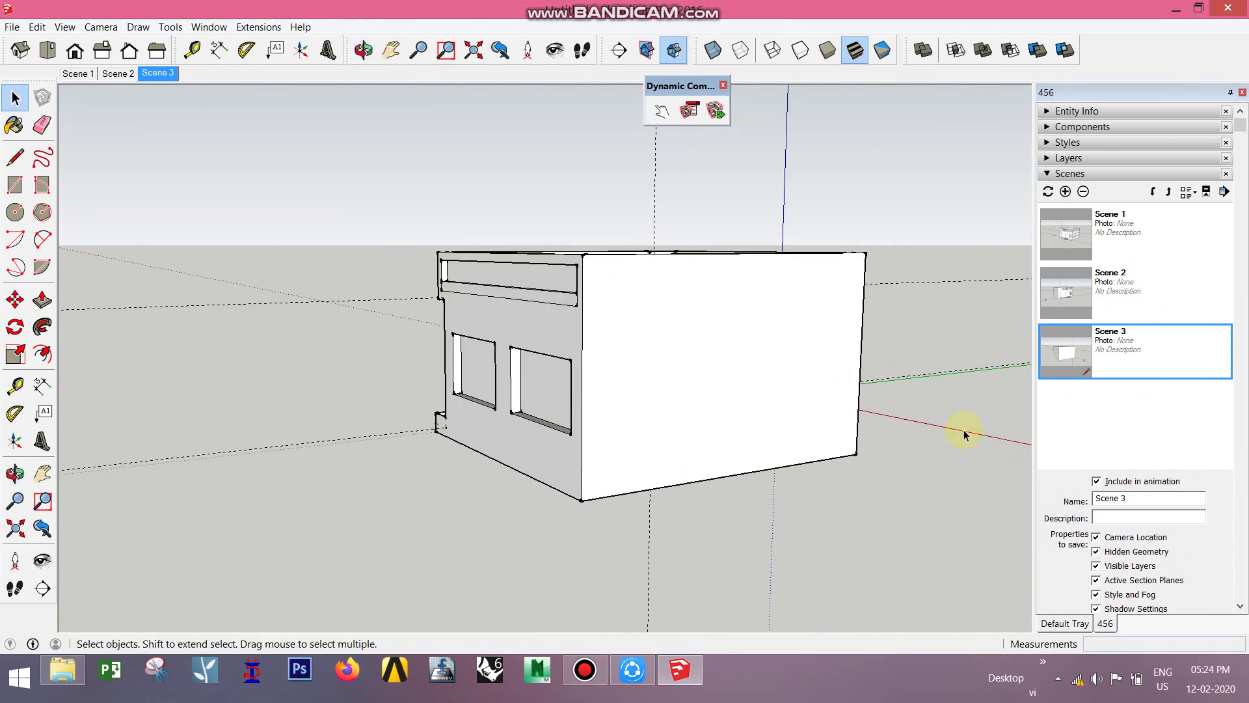
left_click(1065, 191)
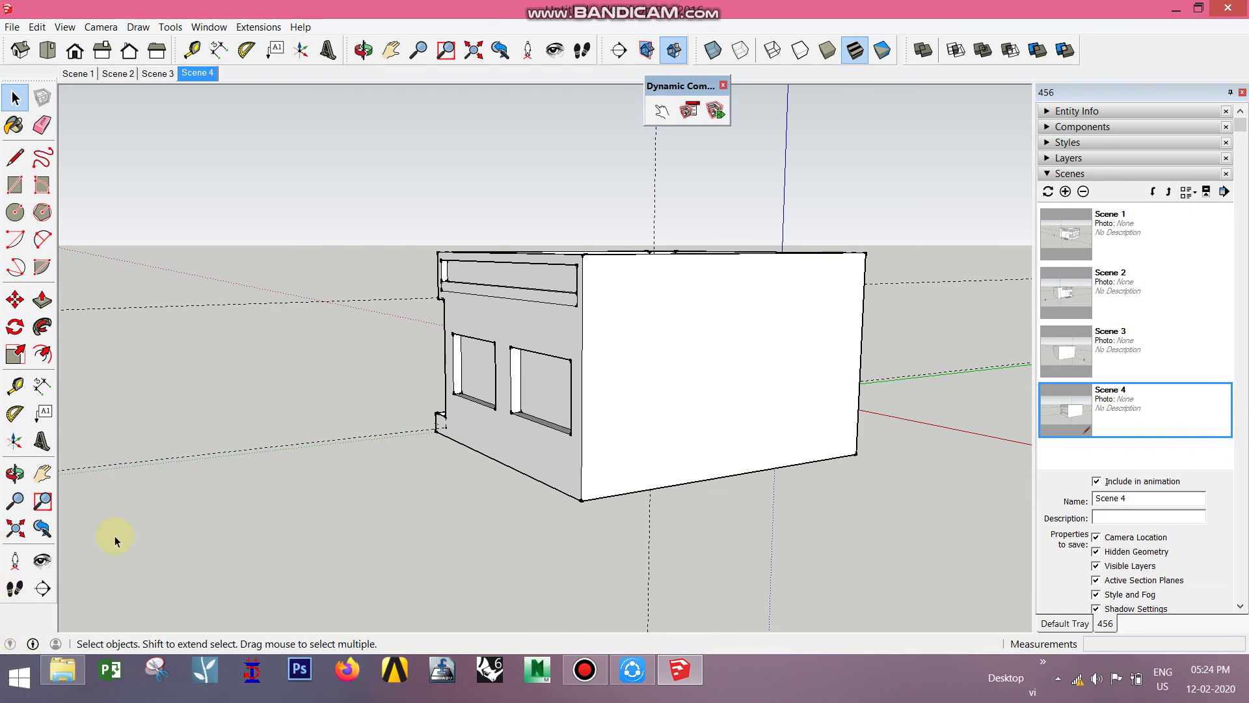
middle_click_drag(448, 501, 800, 518)
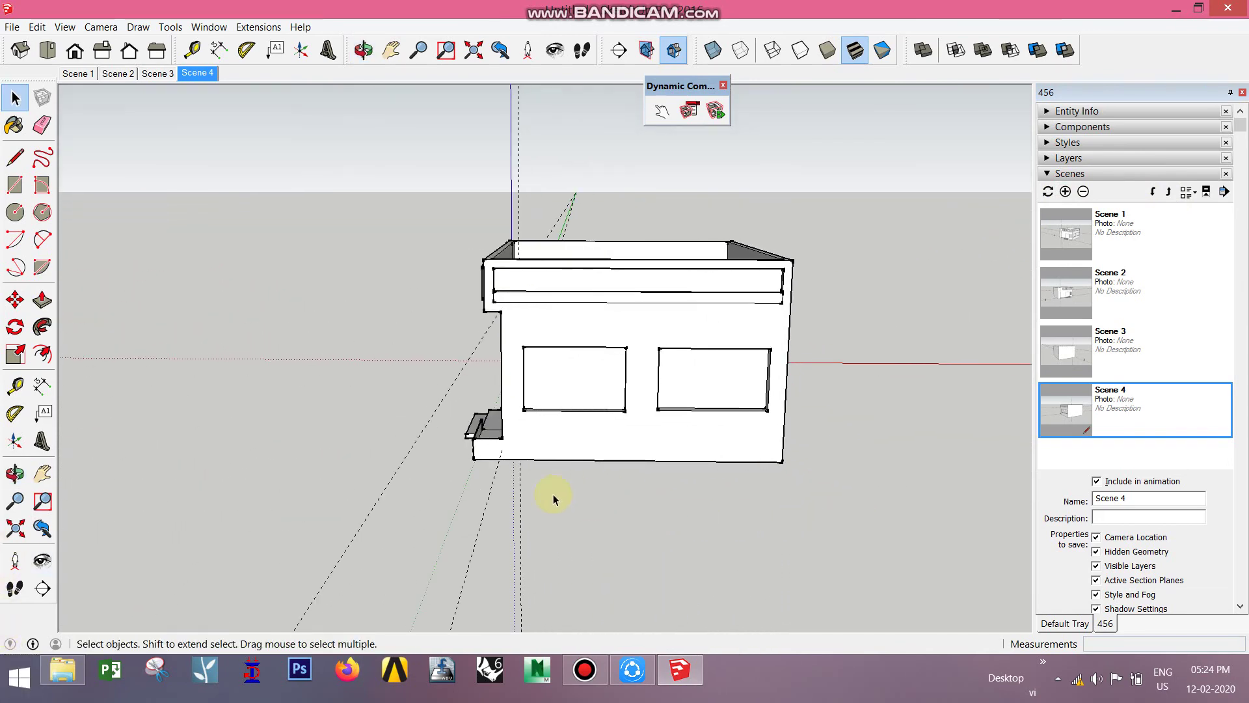
mouse_move(555, 496)
middle_mouse_down()
mouse_move(515, 476)
mouse_move(560, 469)
middle_mouse_up()
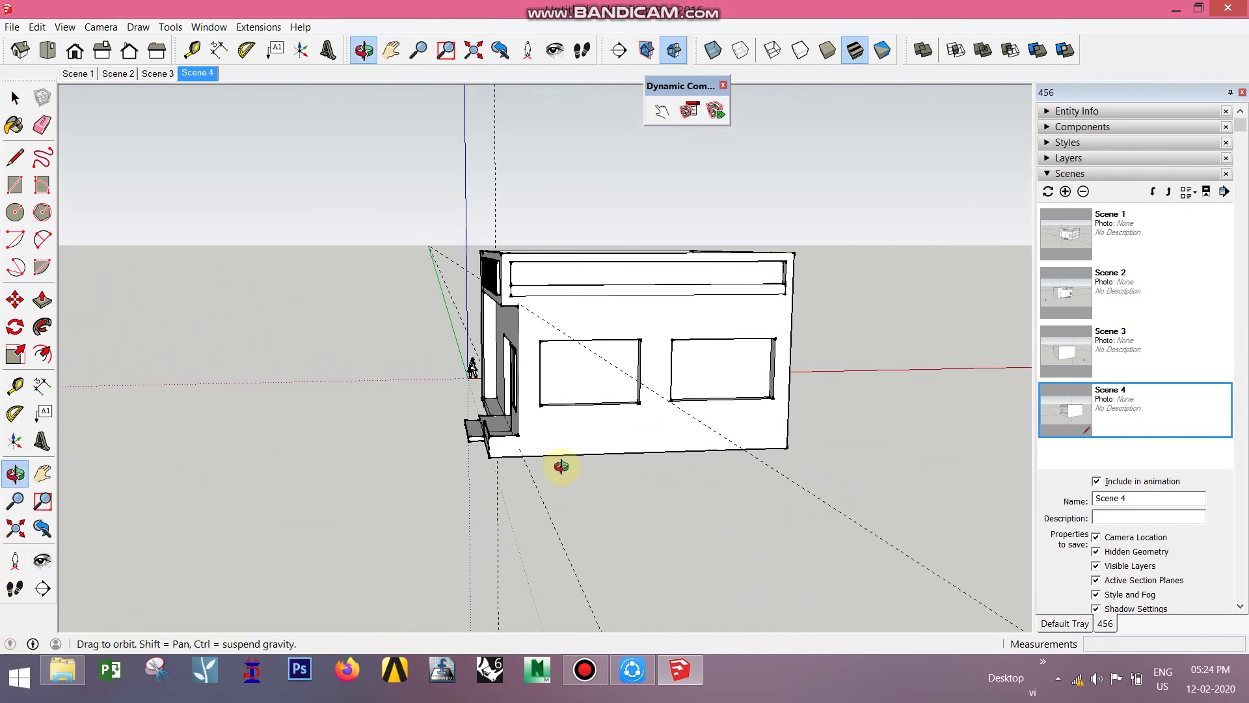
Step: Save Scene 5, then orbit and zoom to a front-left view of the building
left_click(1066, 192)
middle_click_drag(488, 524, 696, 521)
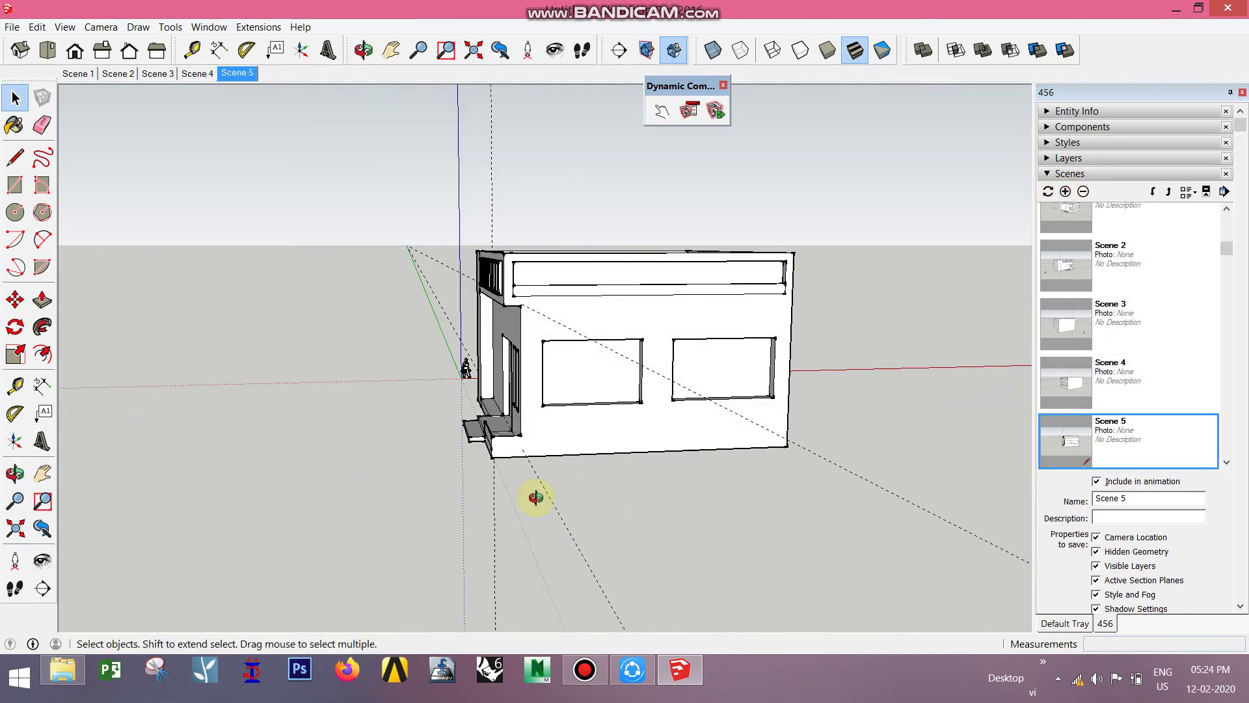
middle_click_drag(530, 496, 746, 508)
scroll(560, 362, "up", 2)
scroll(561, 362, "up", 2)
scroll(566, 364, "up", 2)
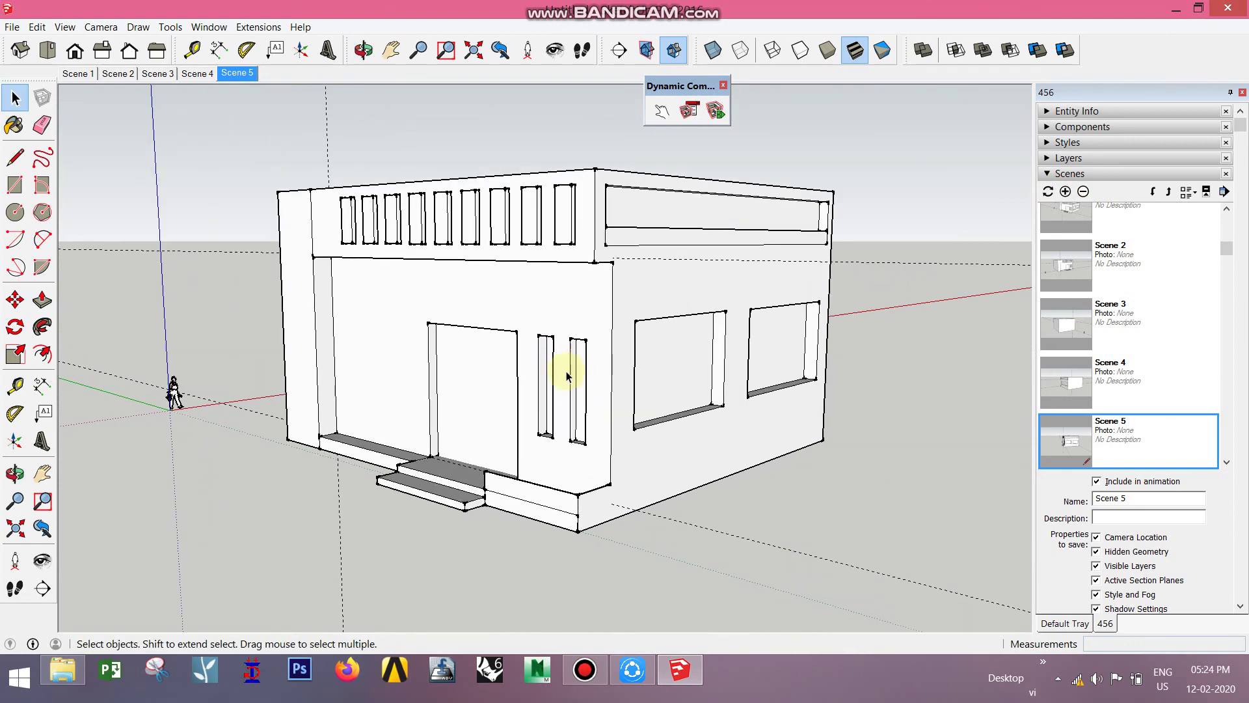
scroll(598, 383, "up", 2)
middle_click_drag(599, 384, 644, 374)
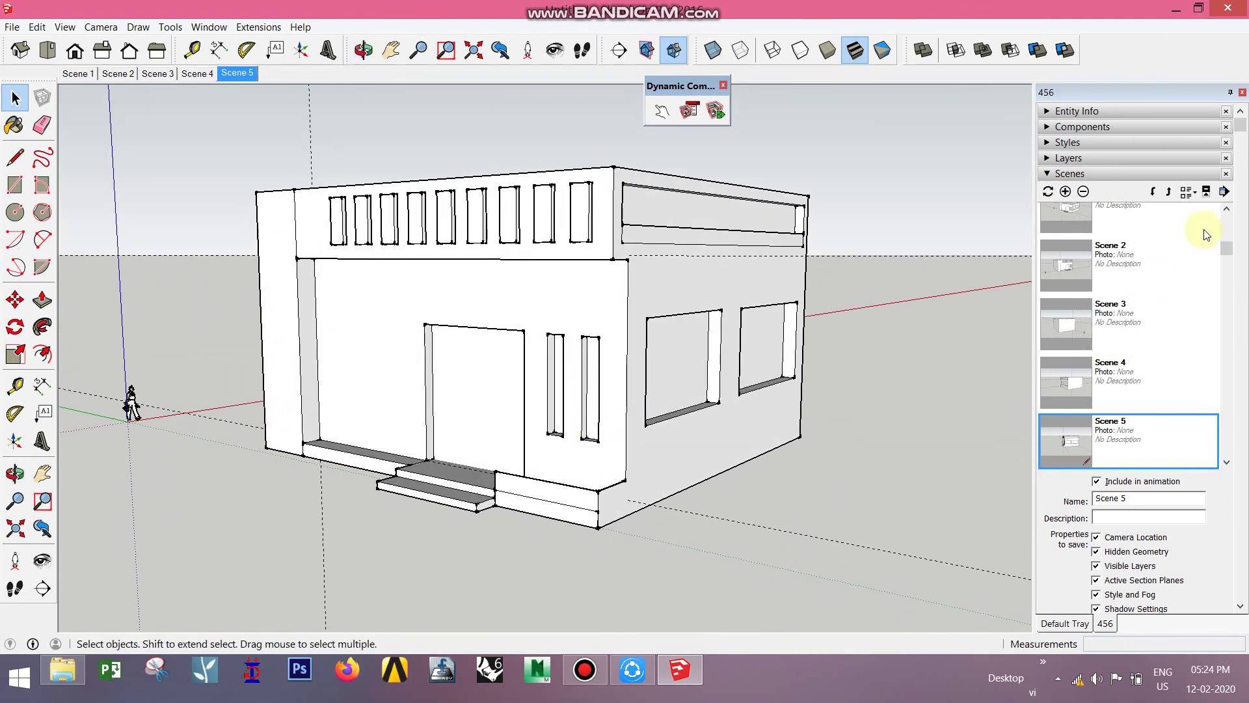
Step: Save Scene 6 and orbit to a straight-on front elevation
left_click(1064, 192)
middle_click_drag(468, 461, 641, 440)
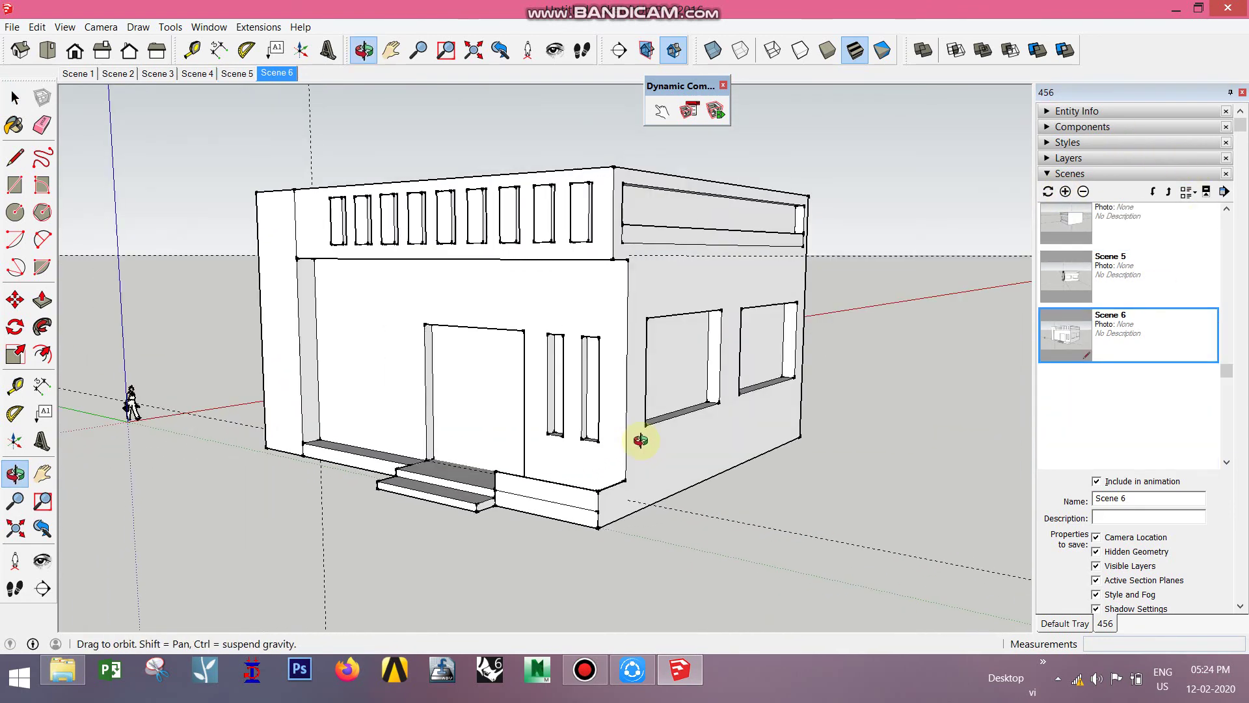
mouse_move(460, 381)
middle_mouse_down()
mouse_move(664, 388)
mouse_move(883, 372)
middle_mouse_up()
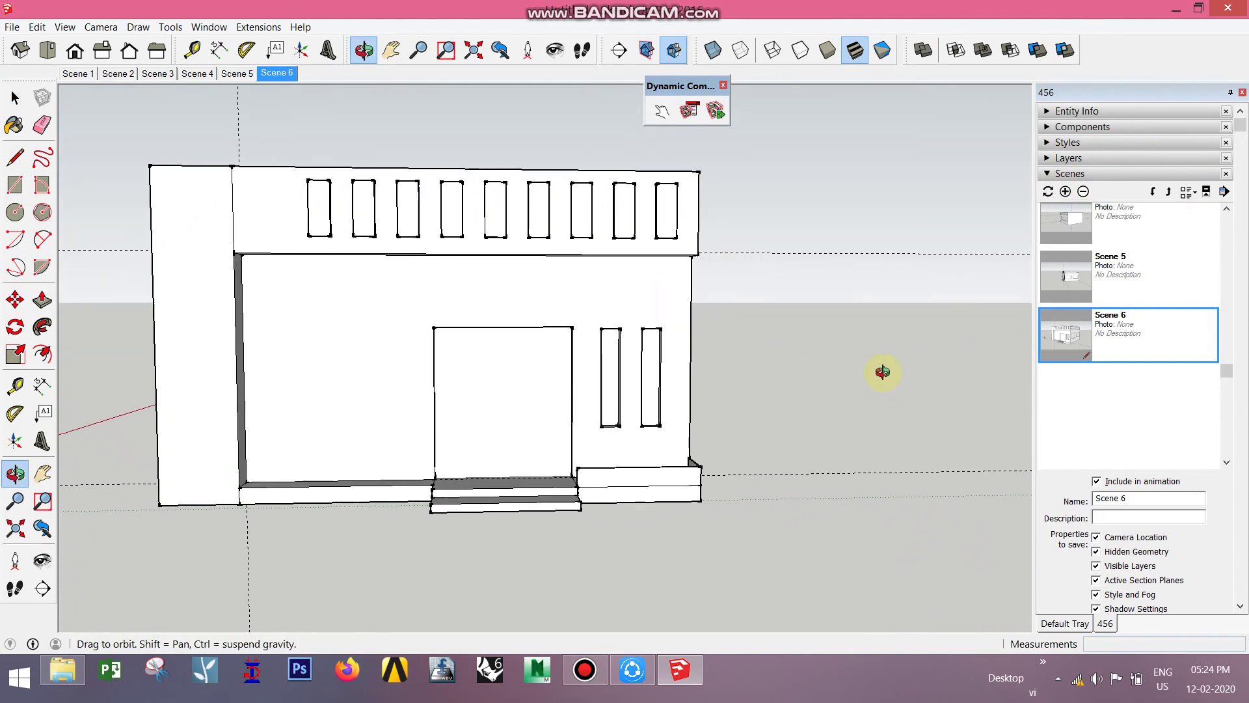
scroll(474, 349, "up", 2)
scroll(521, 377, "up", 1)
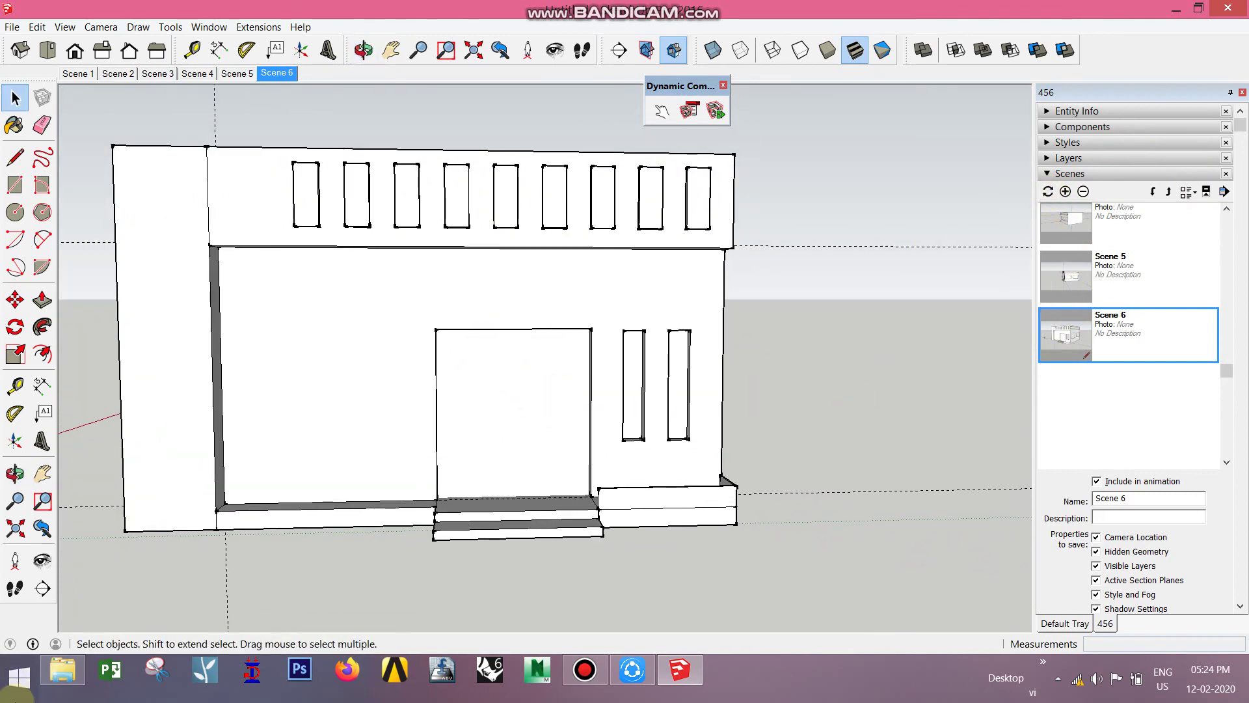
Step: Save the front elevation as Scene 7, then the Top and Front views as Scenes 8 and 9
left_click(1067, 191)
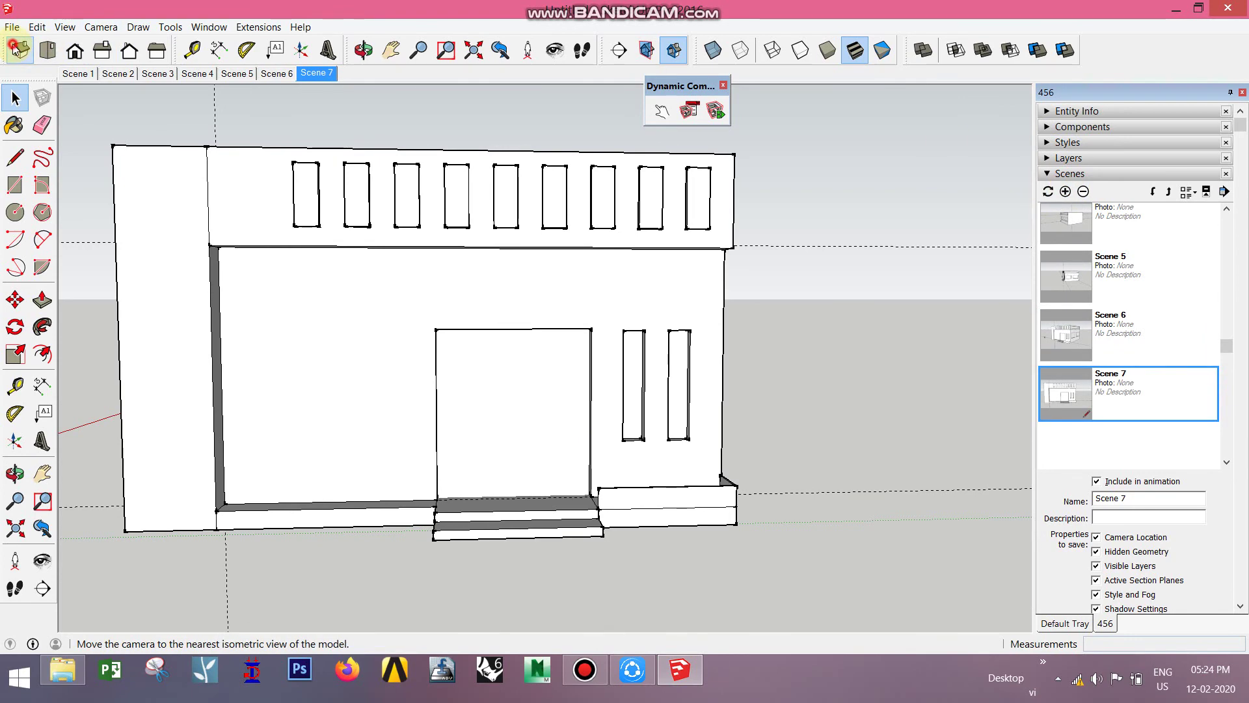
left_click(49, 54)
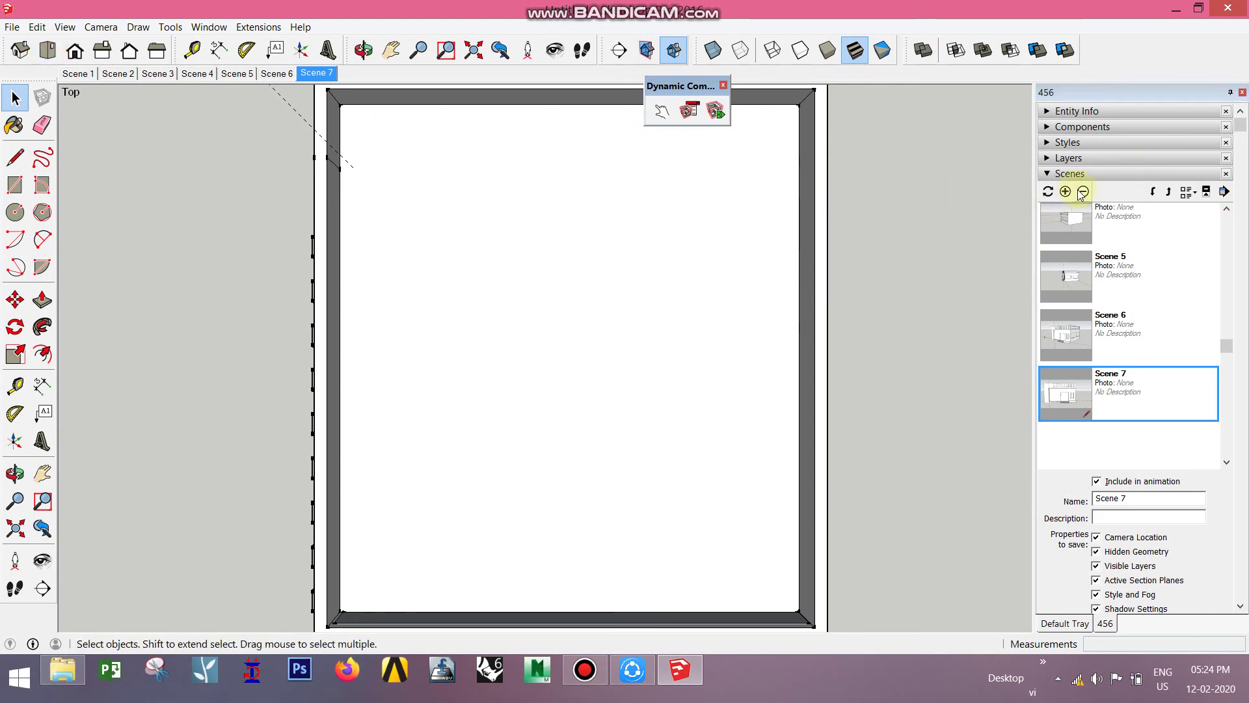
left_click(1066, 191)
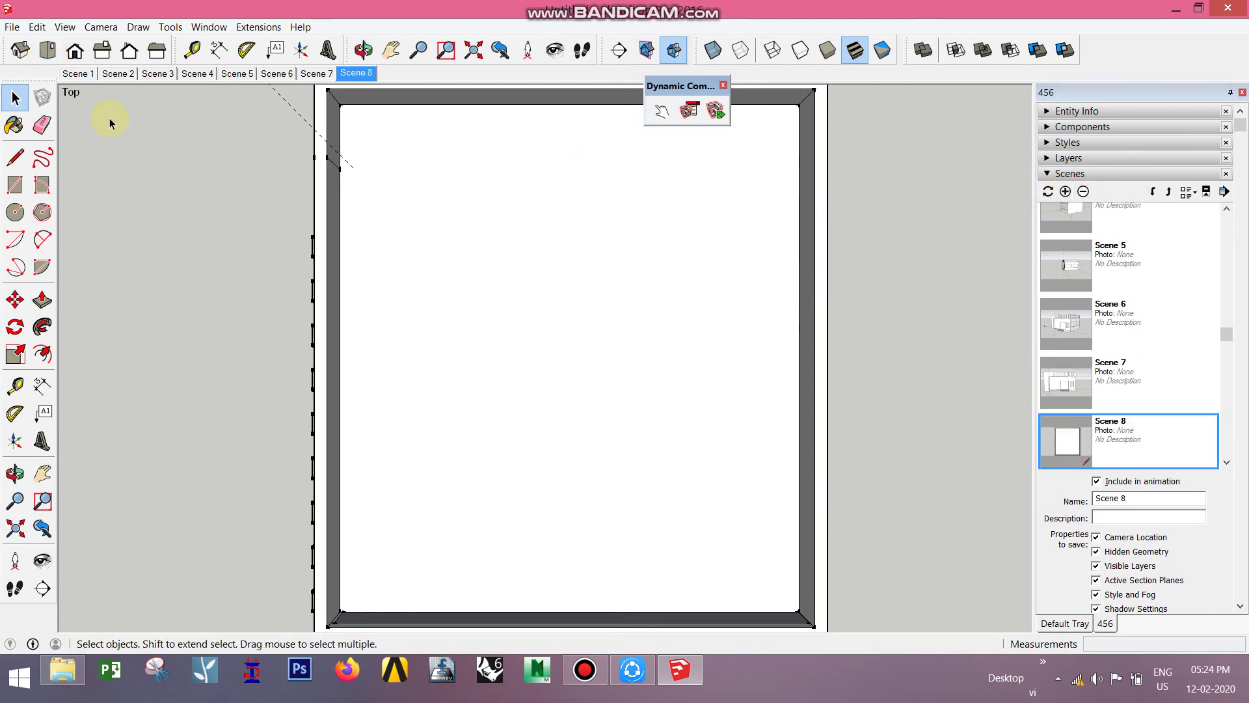
left_click(91, 53)
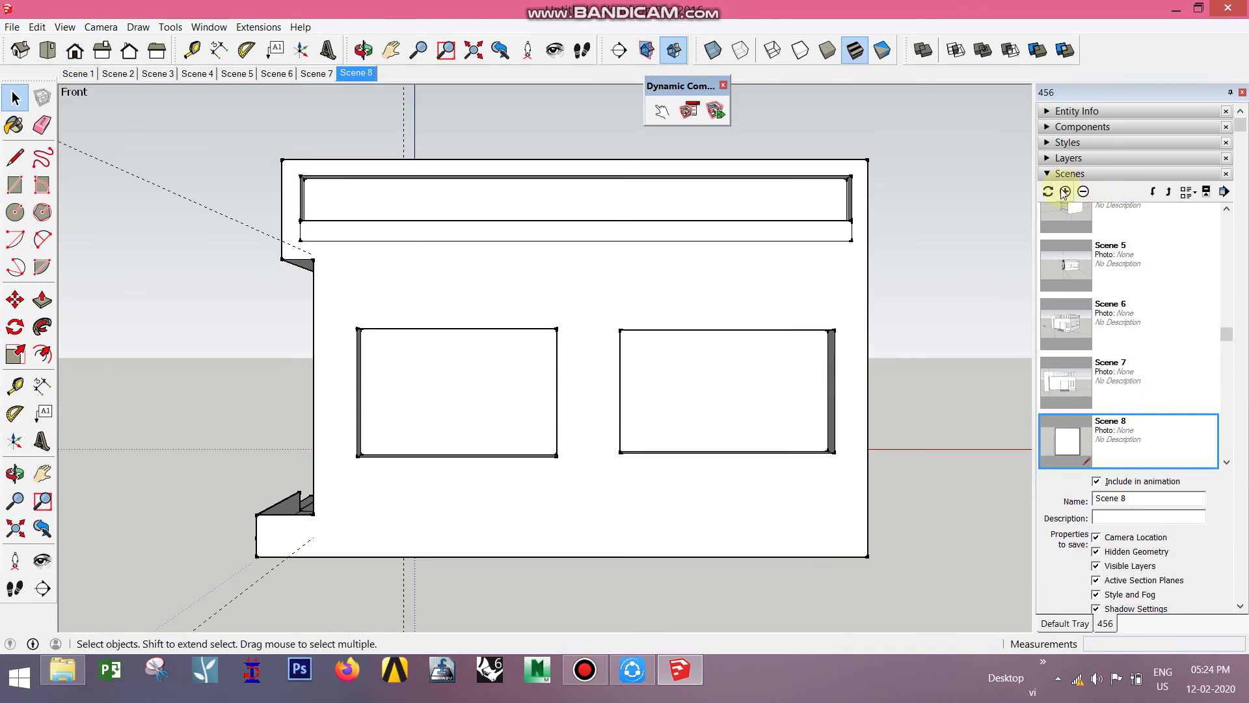
left_click(1064, 192)
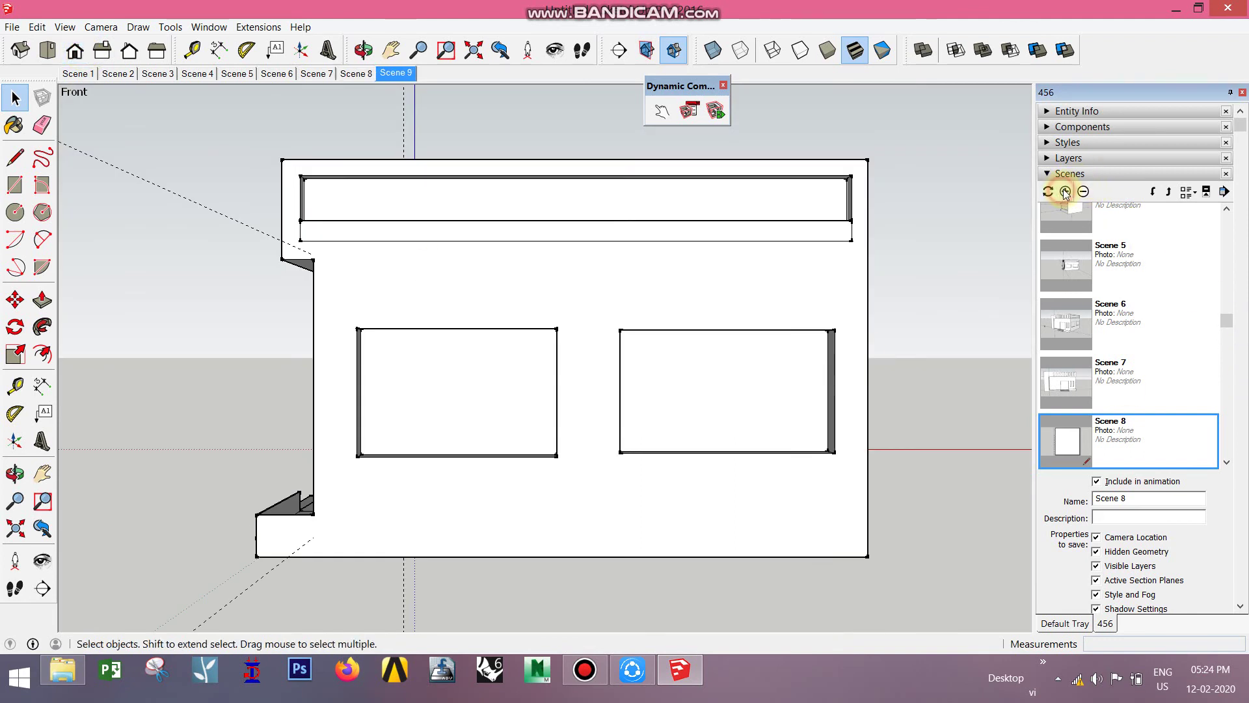
Step: Save the Right, Left and Iso views as Scenes 10–12, then return to Scene 1
left_click(108, 58)
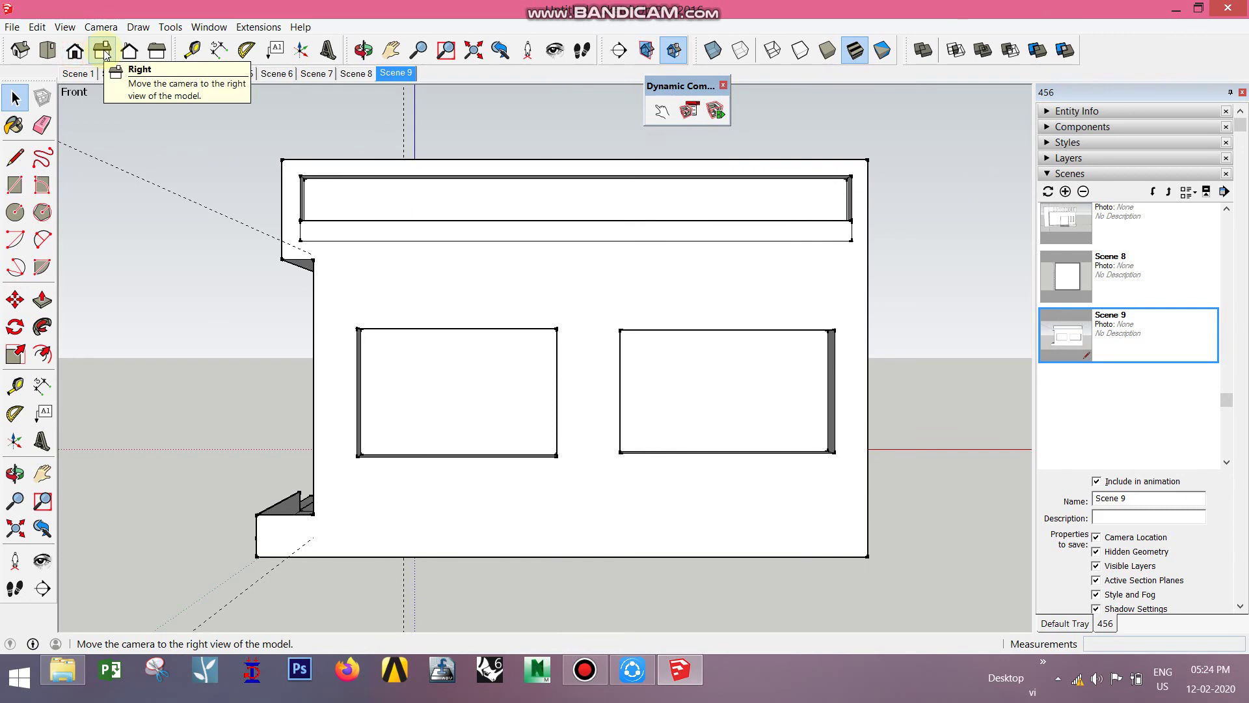
left_click(102, 52)
left_click(1064, 191)
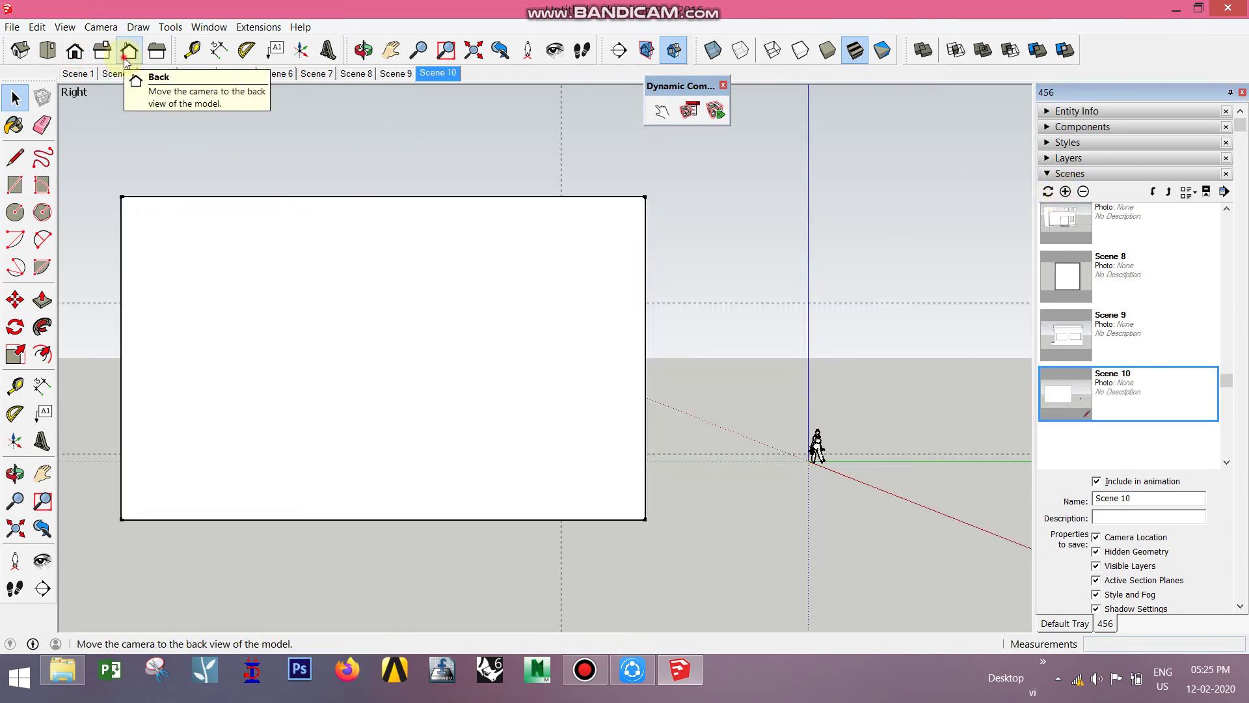
left_click(156, 52)
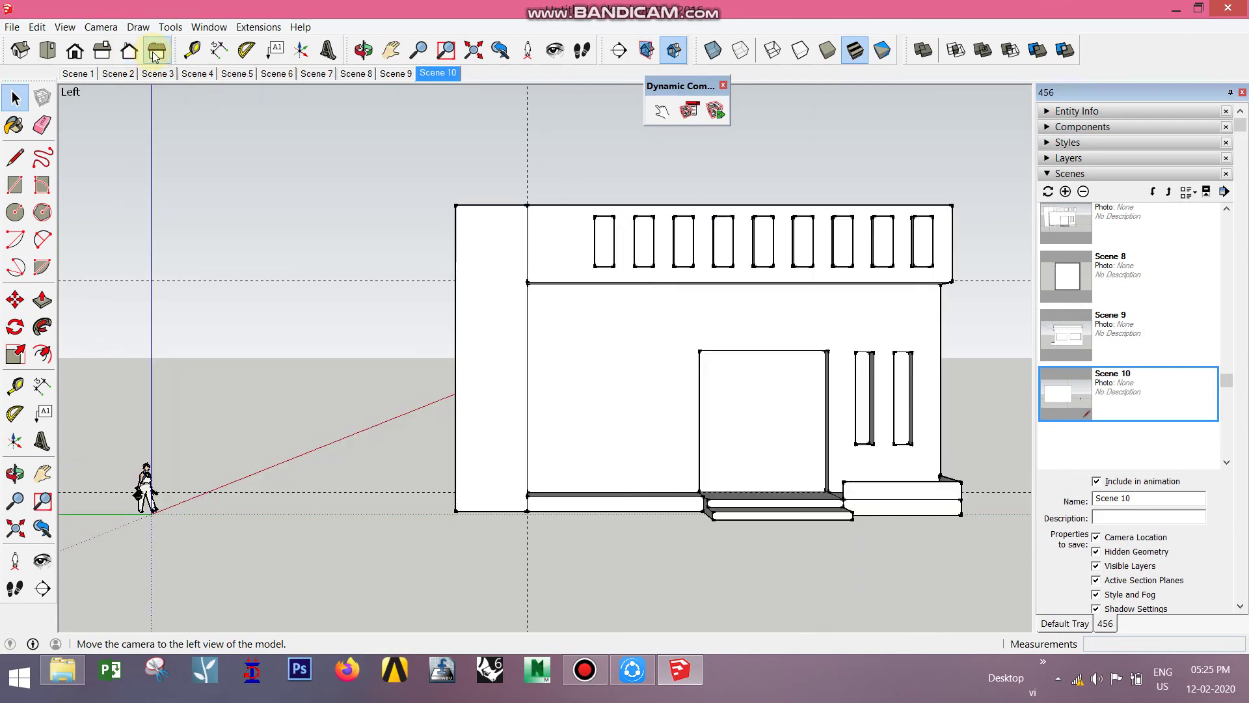
left_click(1064, 192)
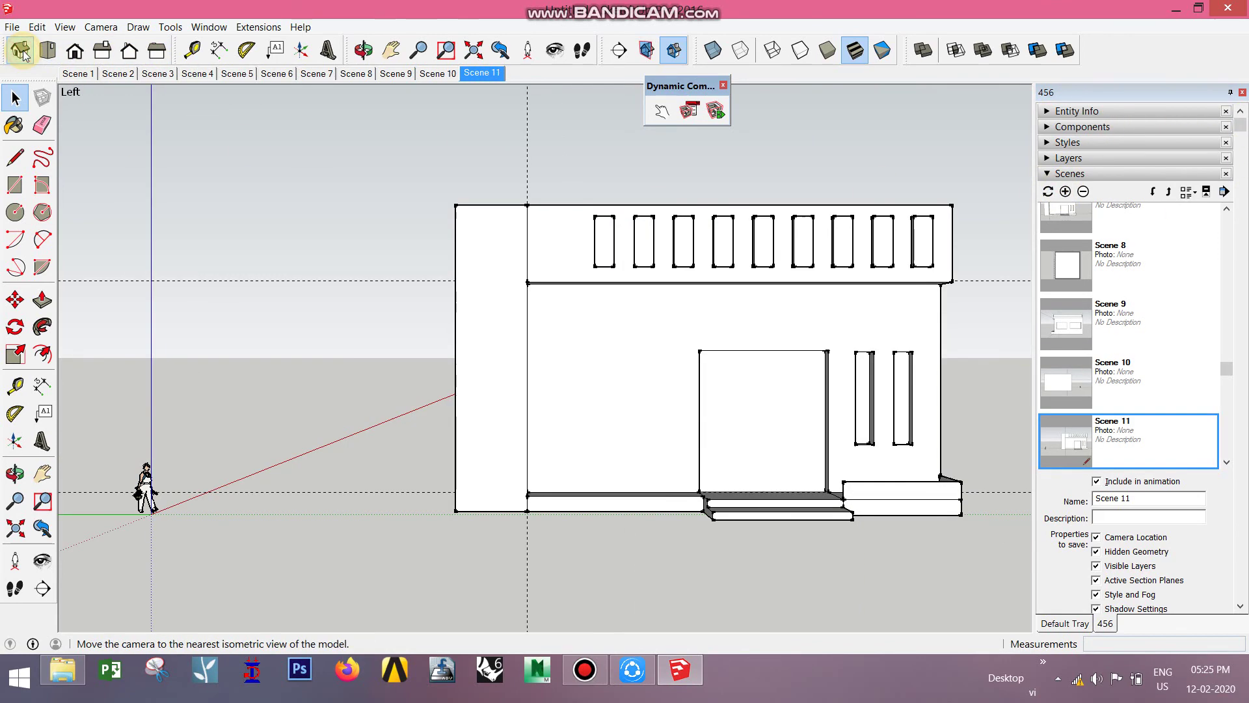
left_click(20, 50)
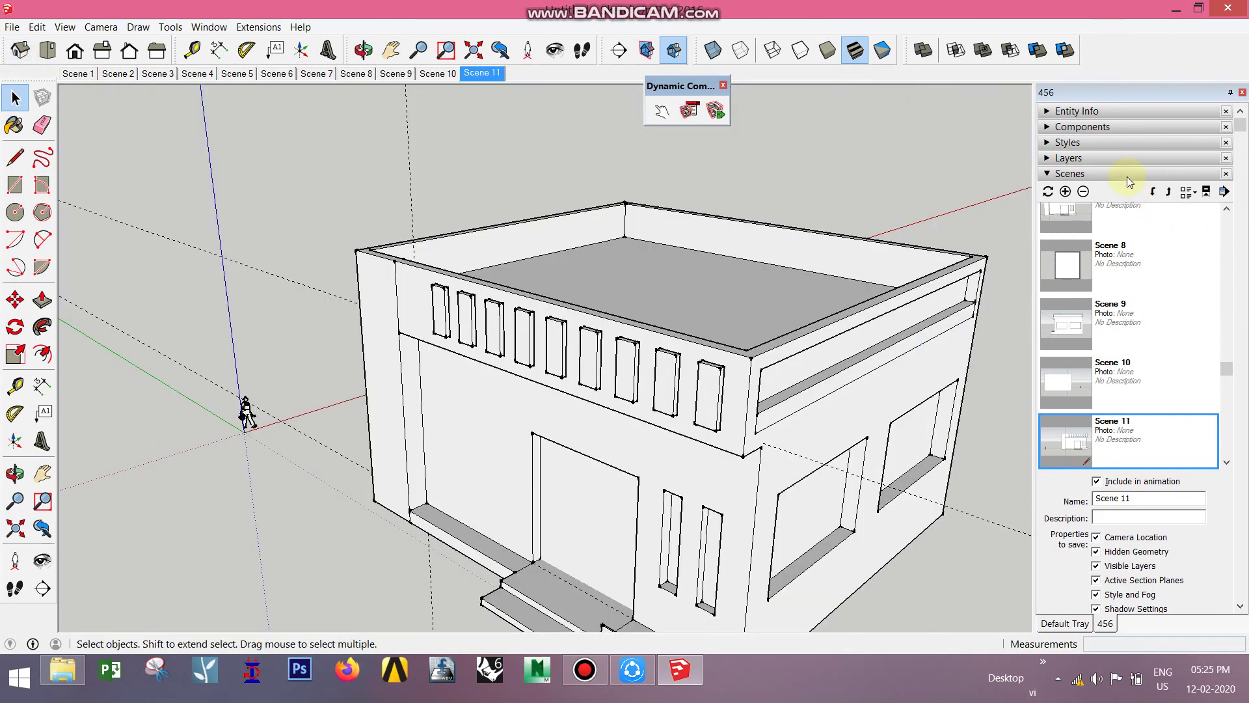
left_click(1065, 191)
mouse_move(1226, 368)
left_mouse_down()
mouse_move(1237, 423)
mouse_move(1227, 207)
left_mouse_up()
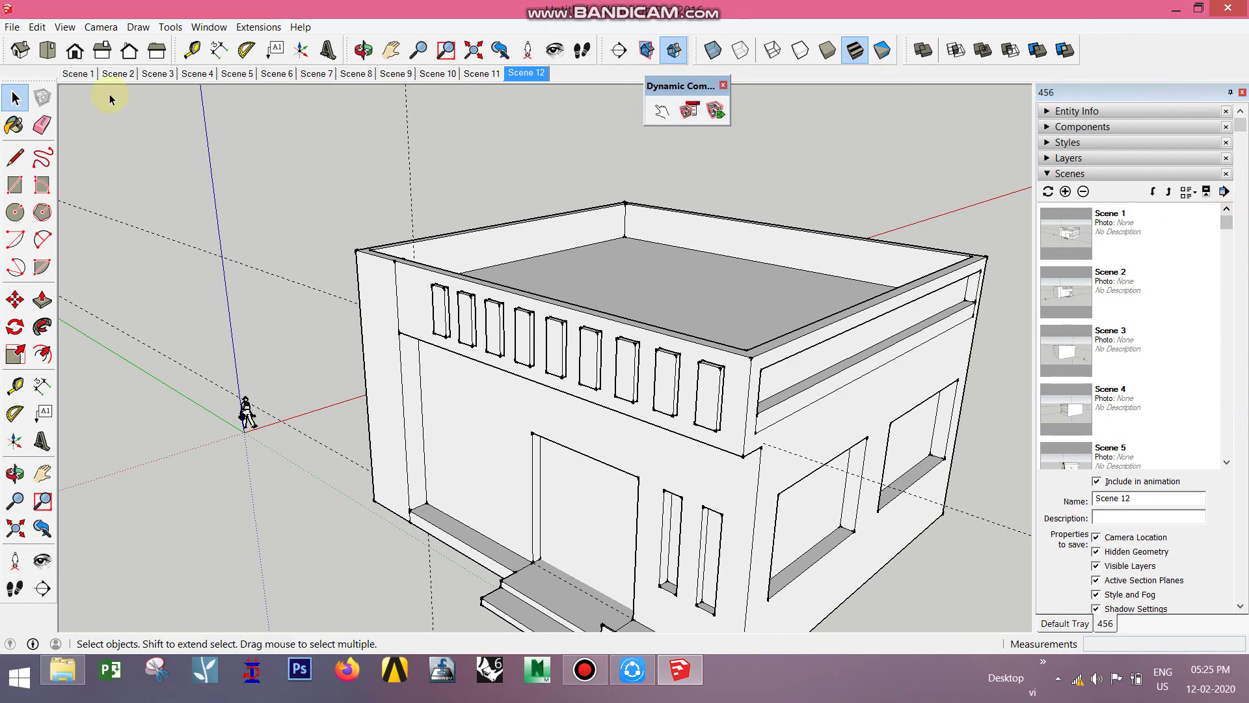
left_click(73, 74)
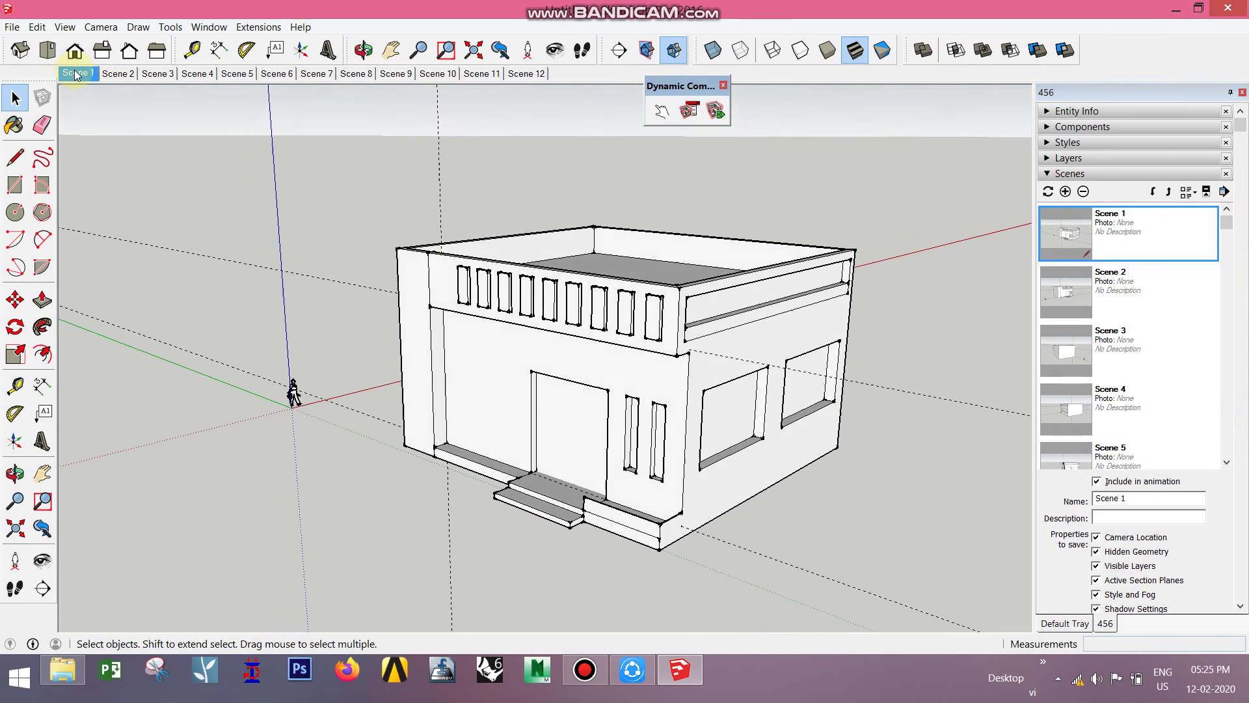
Step: Check the Scene 1 tab's context menu, orbit around the house, and open the View menu
right_click(76, 73)
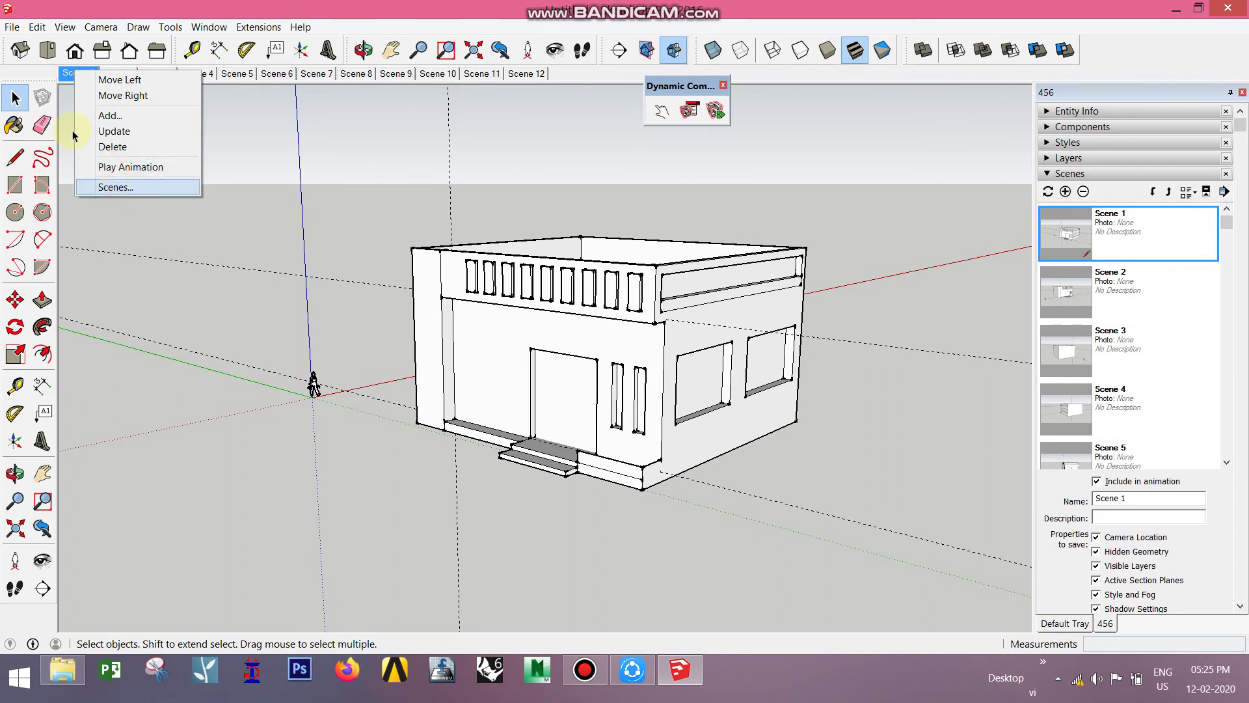
left_click(161, 187)
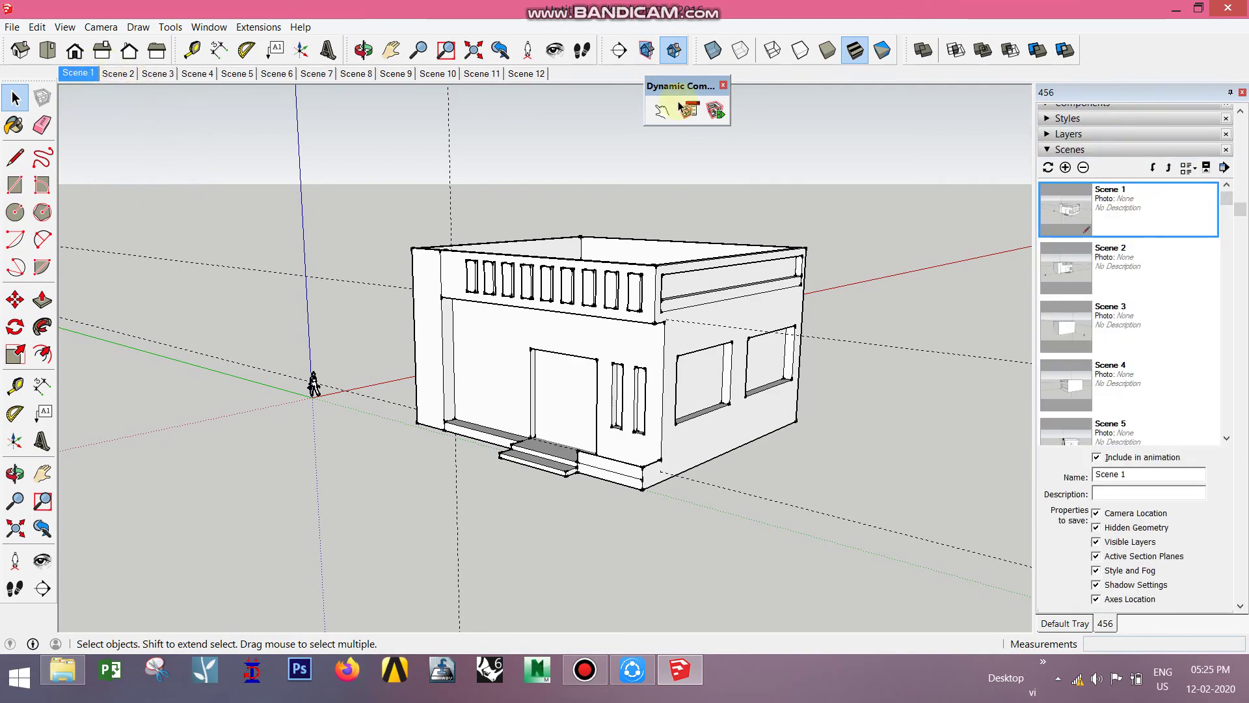
mouse_move(499, 118)
middle_mouse_down()
mouse_move(677, 365)
mouse_move(535, 357)
mouse_move(627, 414)
mouse_move(432, 403)
mouse_move(571, 424)
mouse_move(526, 320)
middle_mouse_up()
left_click(37, 27)
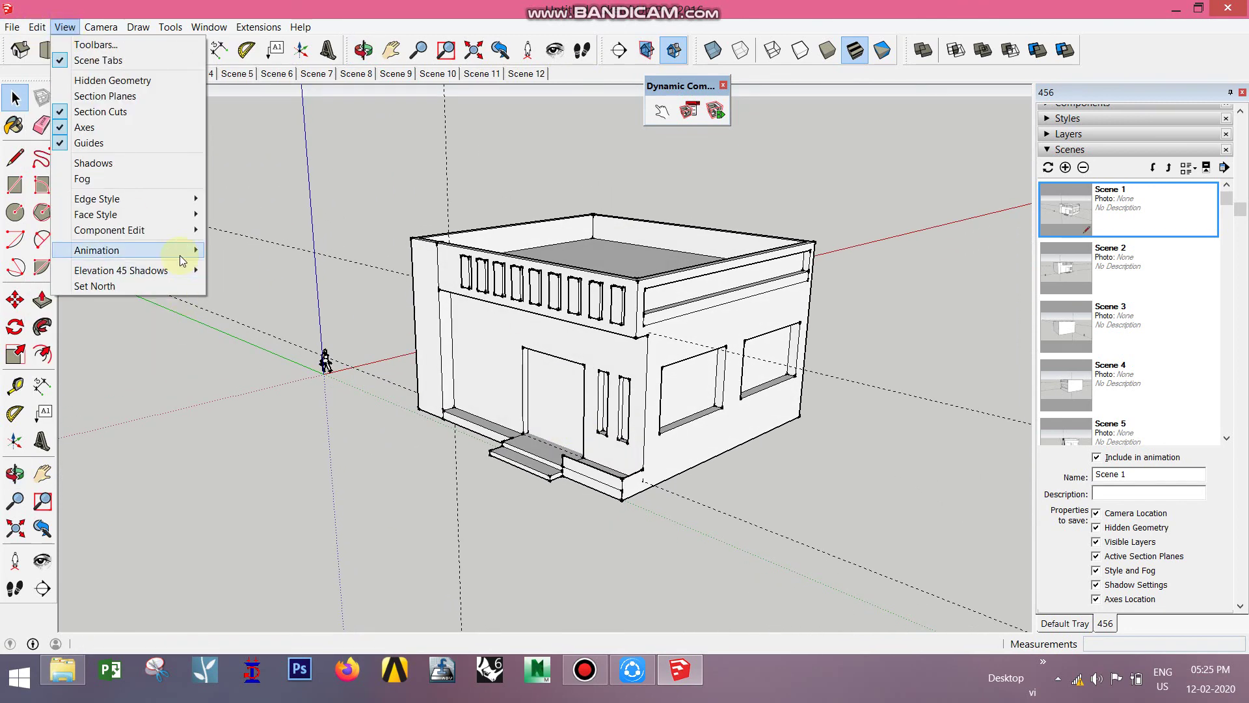
mouse_move(97, 250)
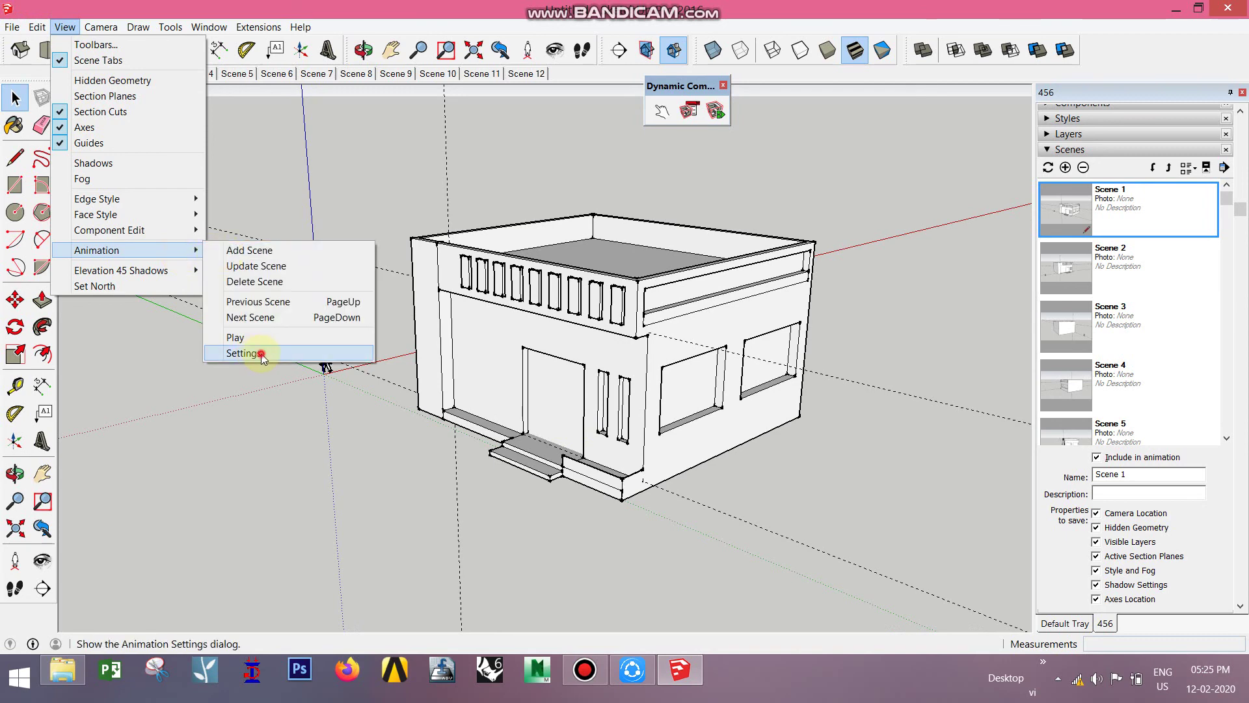
Step: Enable 2-second scene transitions with a 1-second scene delay in the Animation settings
left_click(256, 353)
left_click_drag(151, 12, 587, 116)
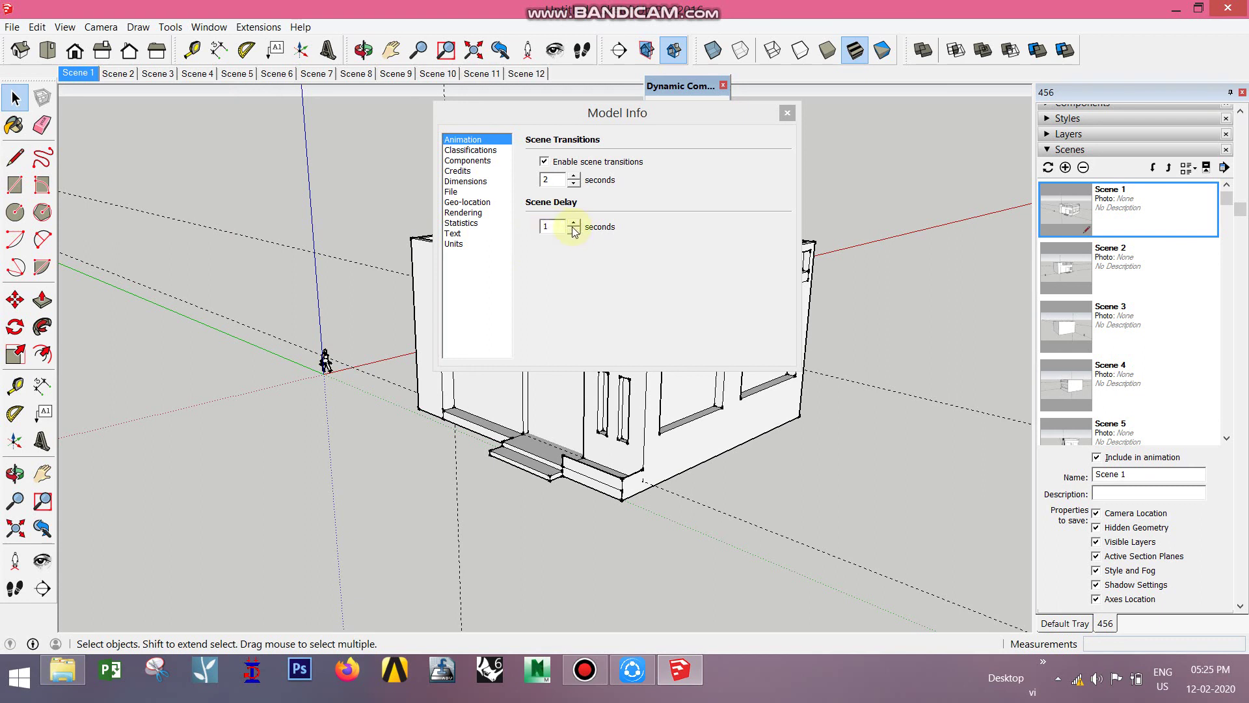
left_click(549, 232)
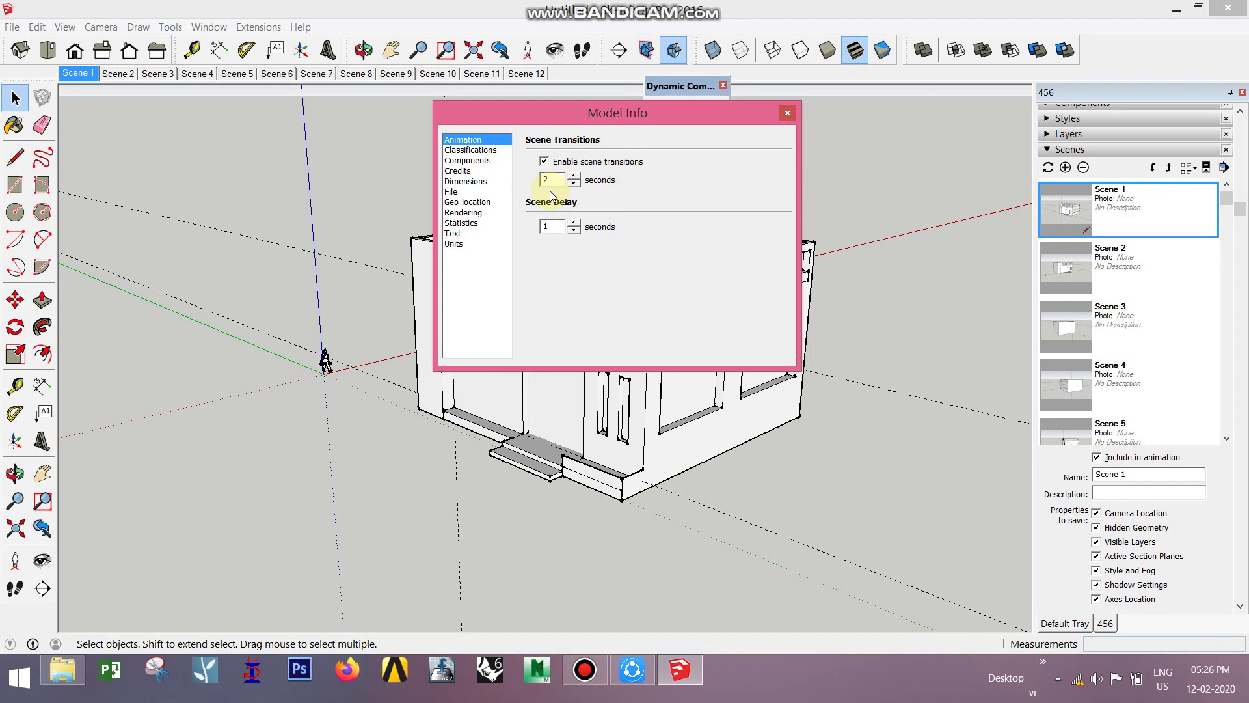
left_click(785, 114)
left_click(65, 27)
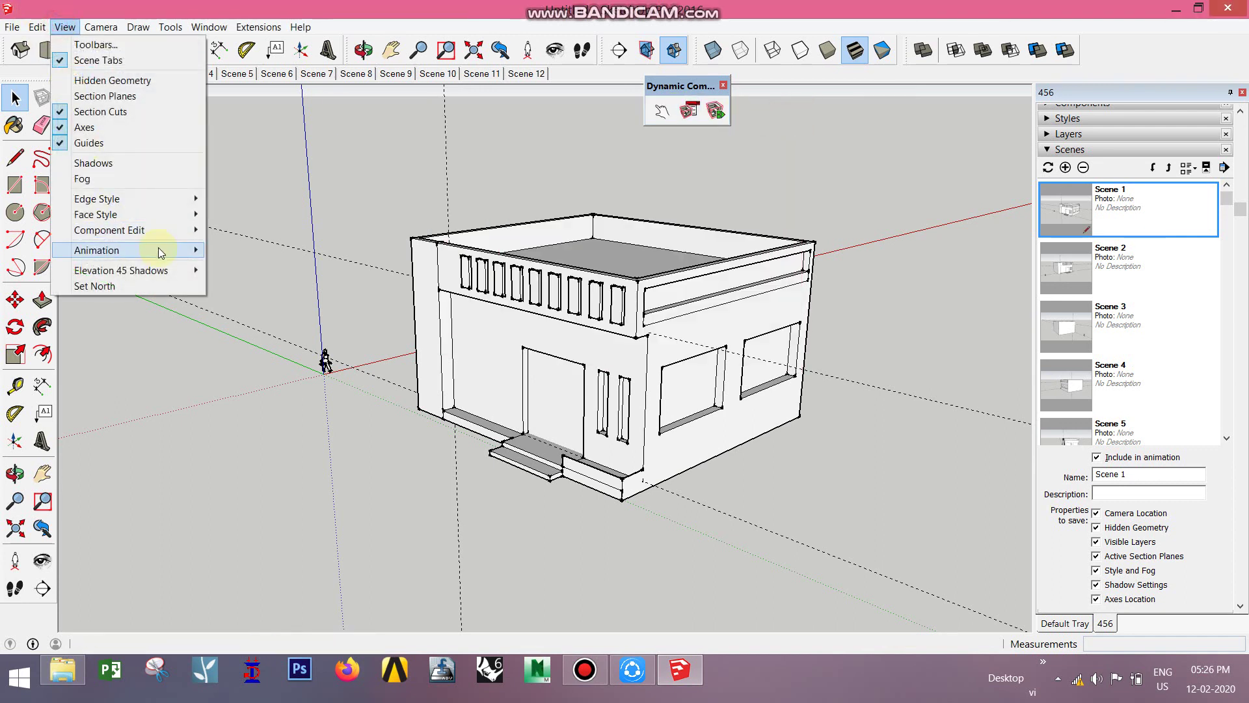
mouse_move(97, 249)
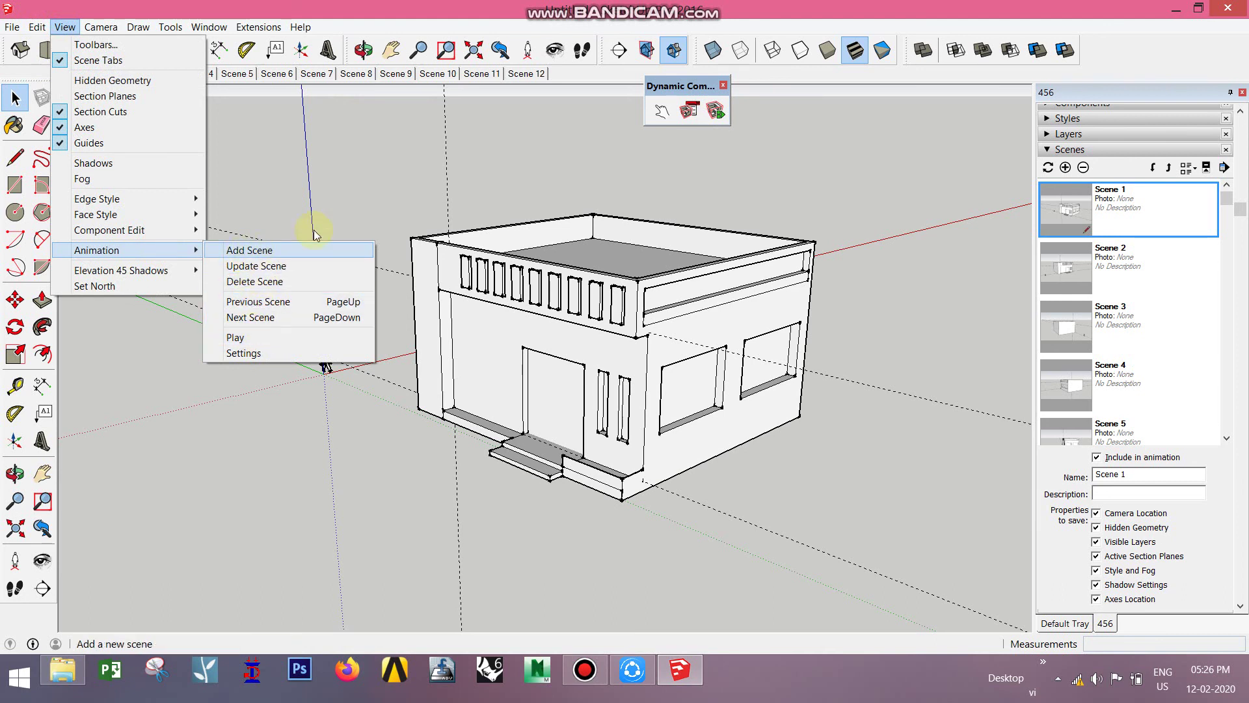
Step: Play the animation from the Scene 1 tab's context menu and move the playback window aside
left_click(326, 217)
right_click(78, 73)
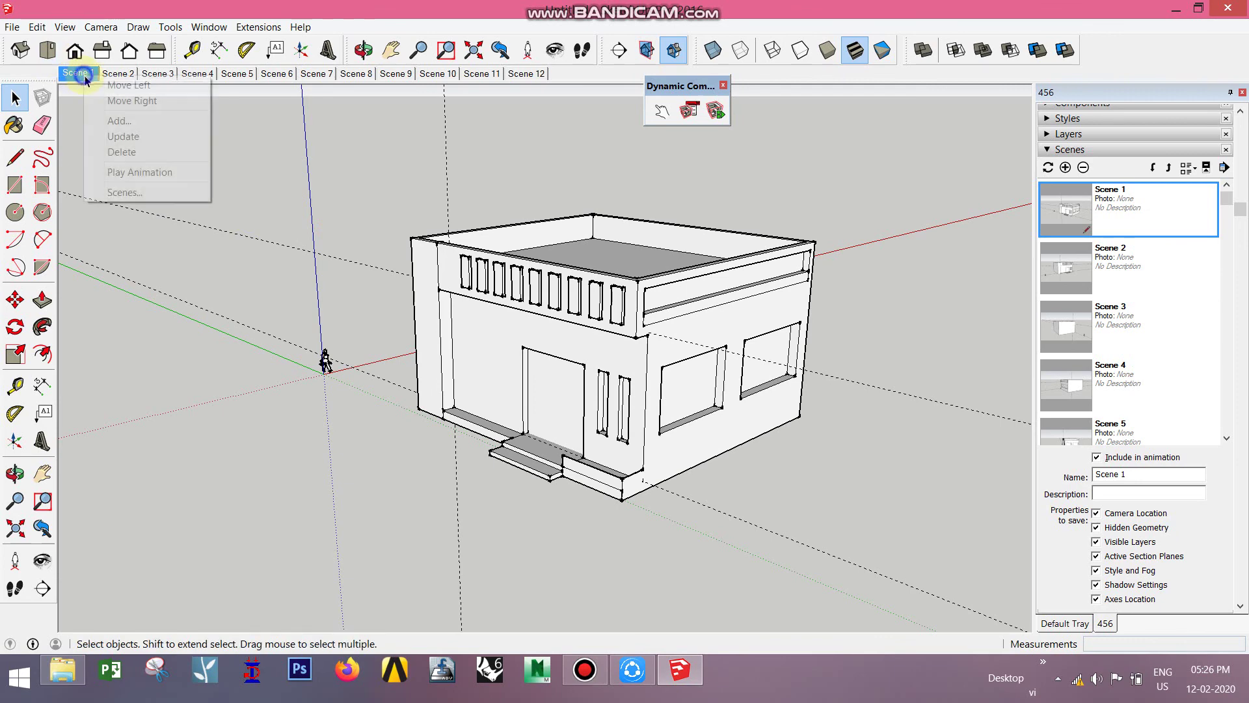
left_click(232, 338)
left_click(74, 73)
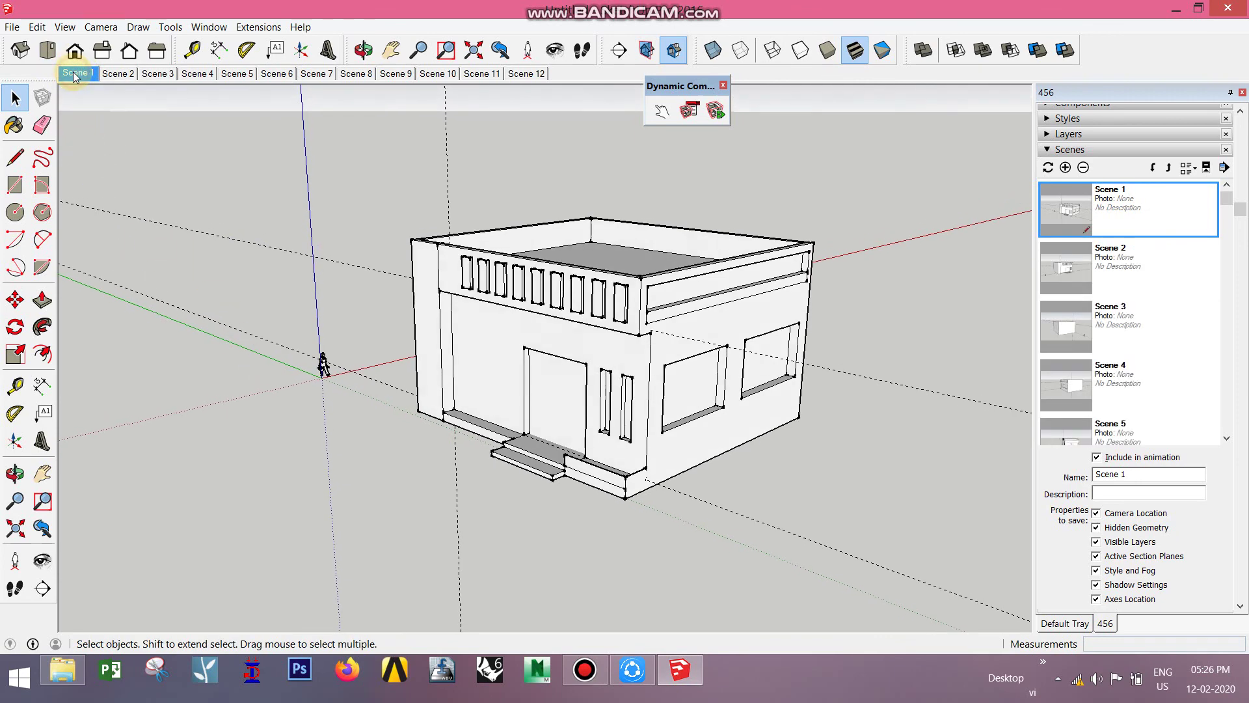
right_click(74, 74)
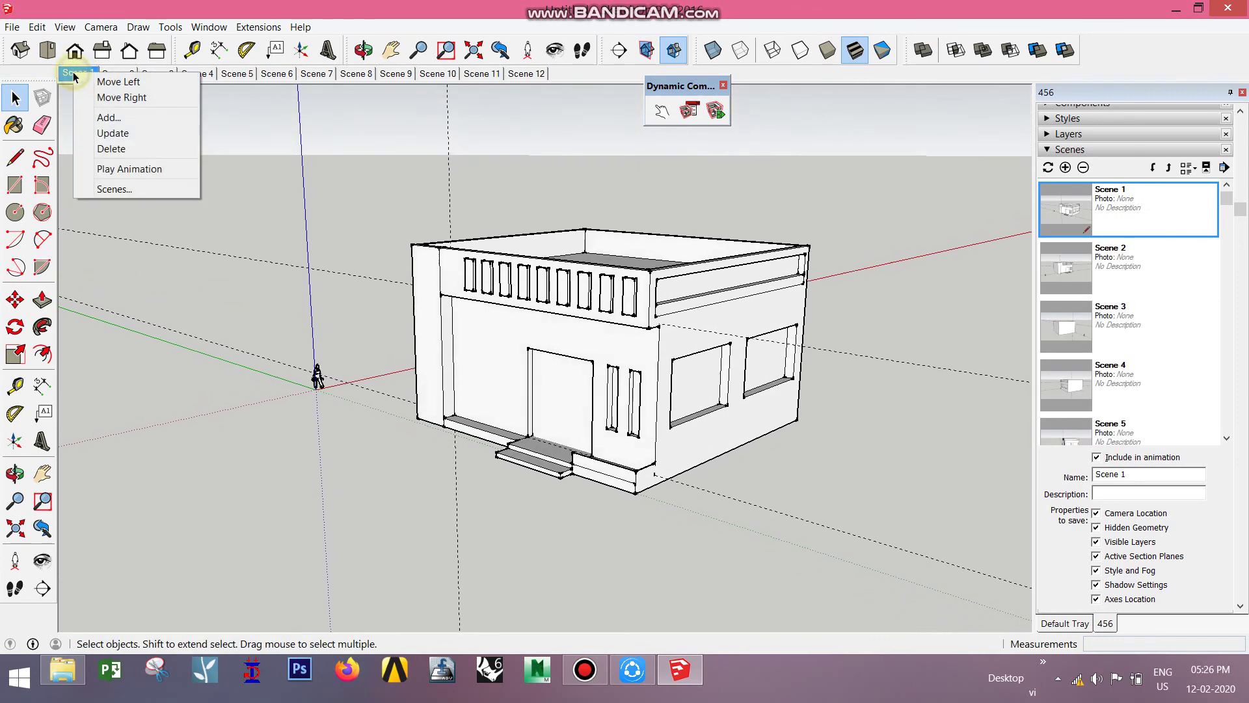
left_click(122, 170)
left_click_drag(140, 112, 165, 178)
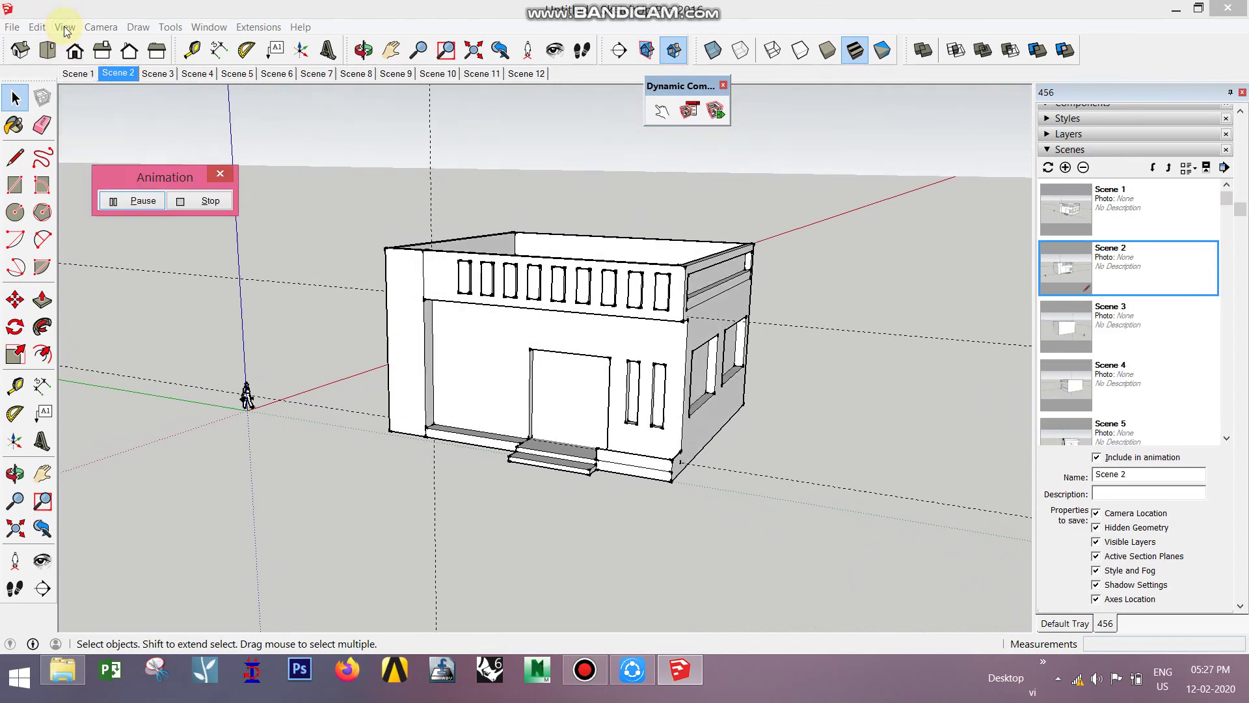
left_click(65, 29)
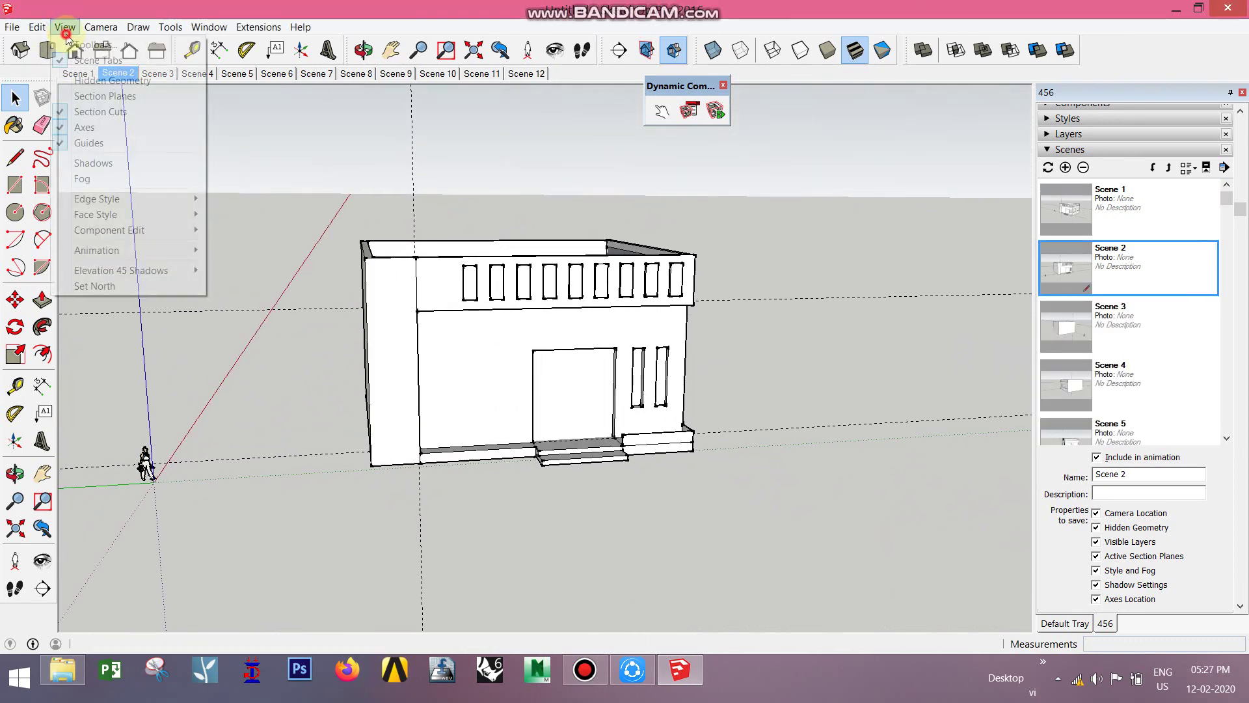
left_click(147, 250)
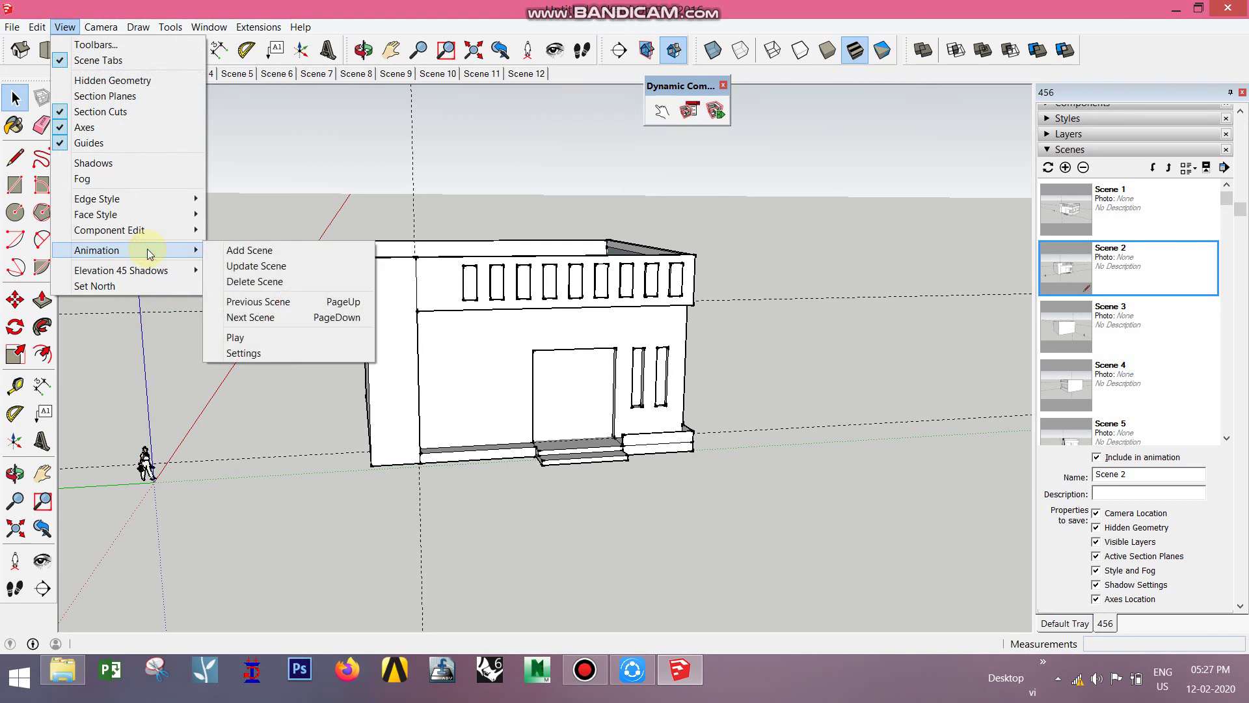
left_click(274, 349)
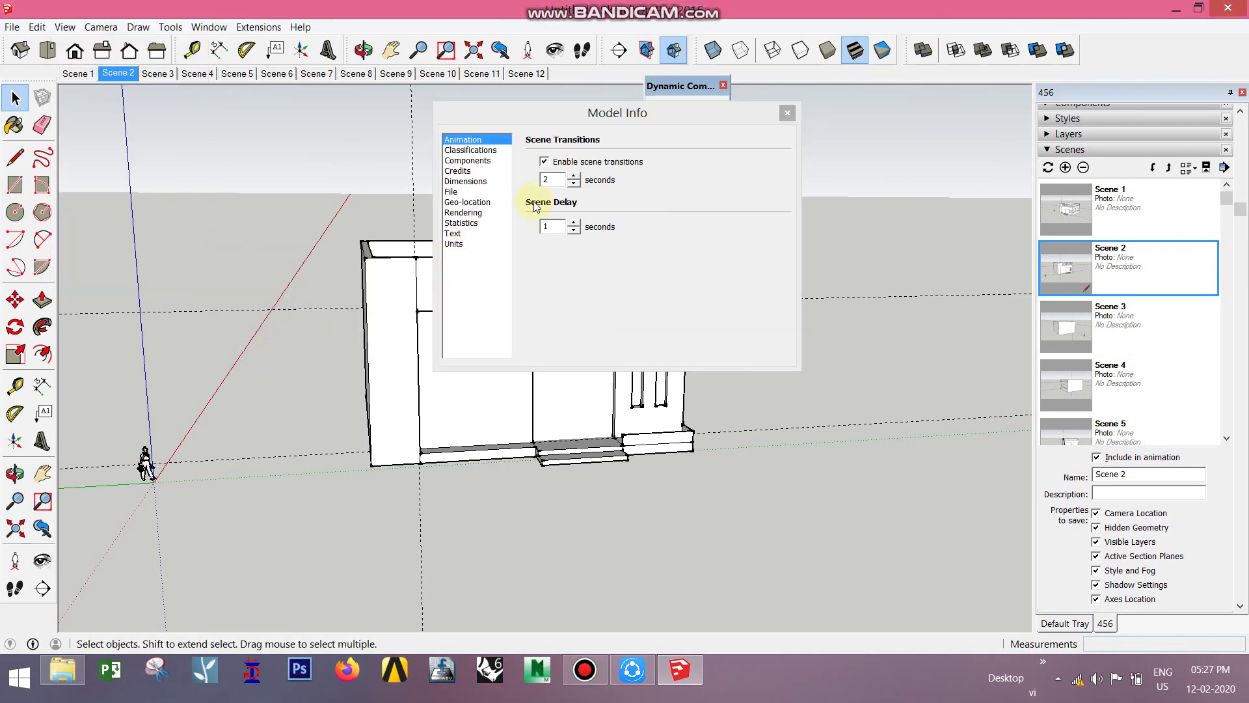
left_click(781, 115)
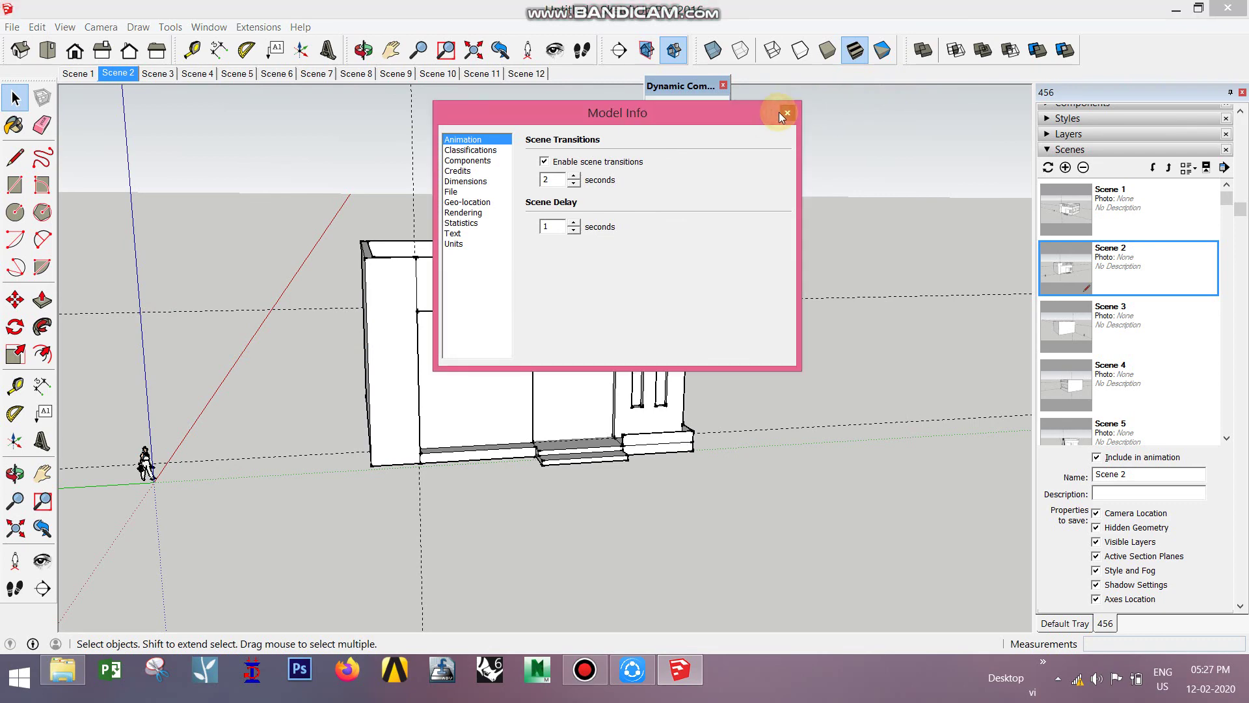
left_click(37, 27)
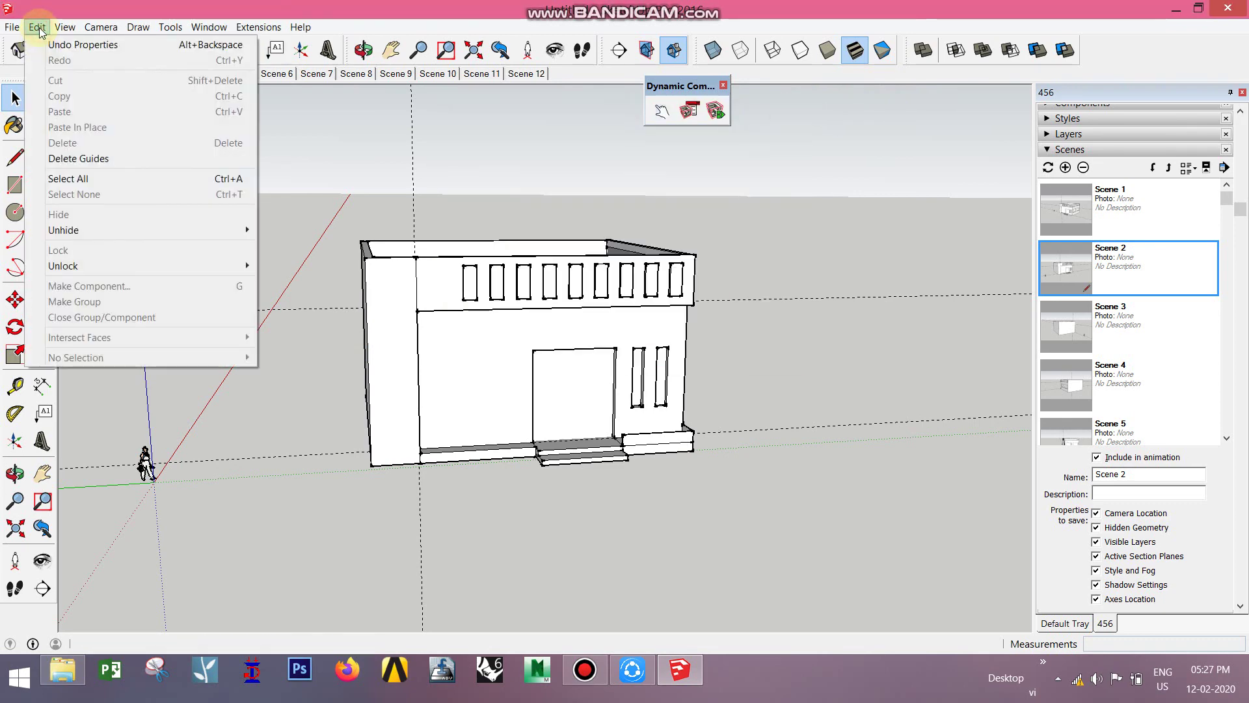
Step: Export the animation as an H.264 MP4 named 'bhhhh' to the Desktop
left_click(37, 27)
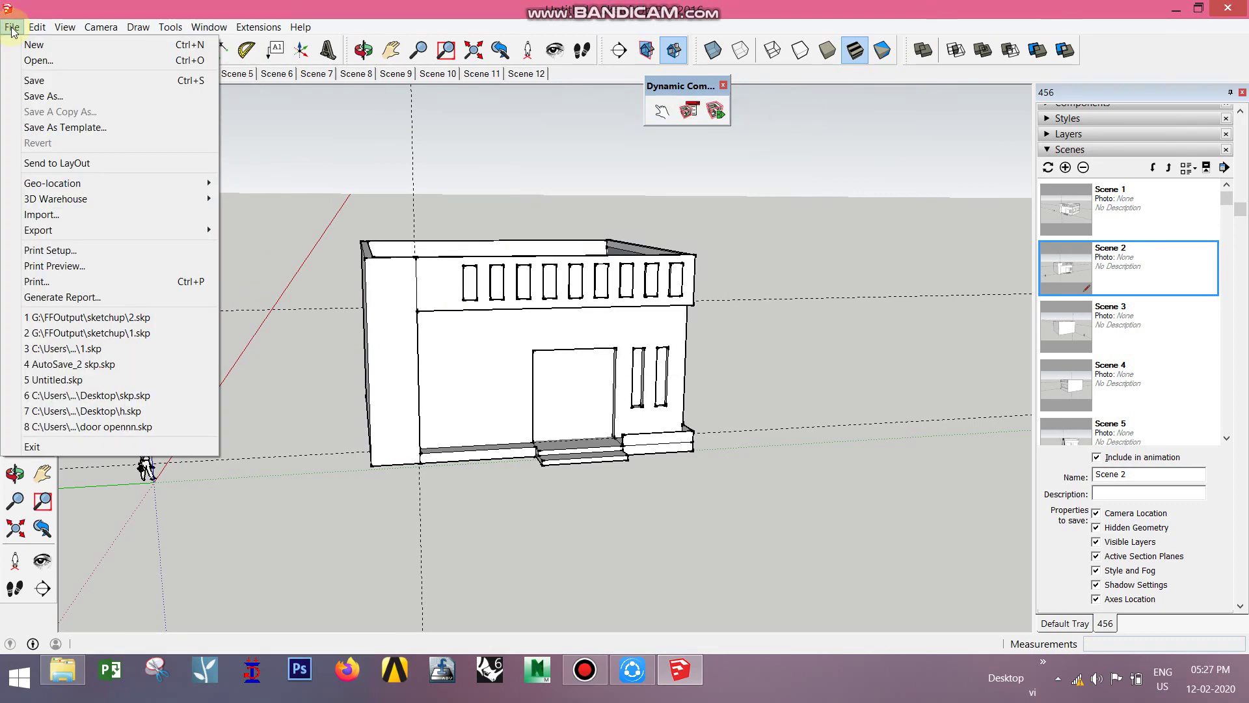
mouse_move(38, 230)
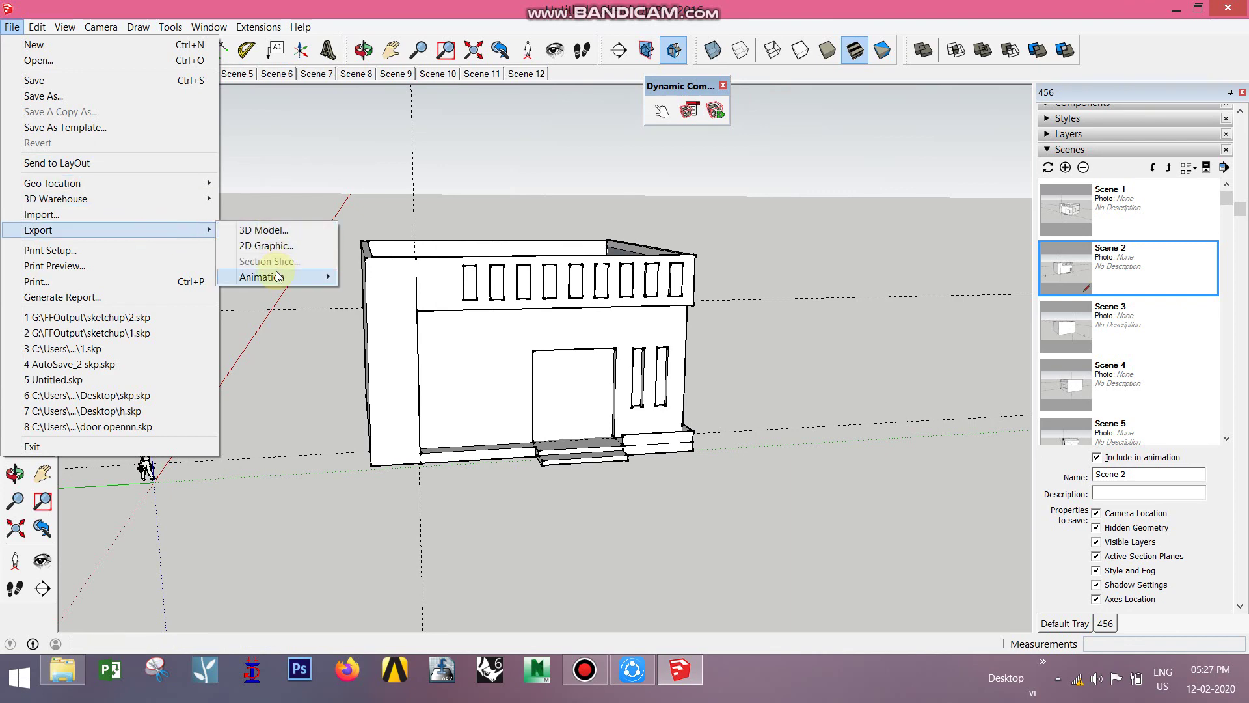
mouse_move(262, 277)
left_click(353, 278)
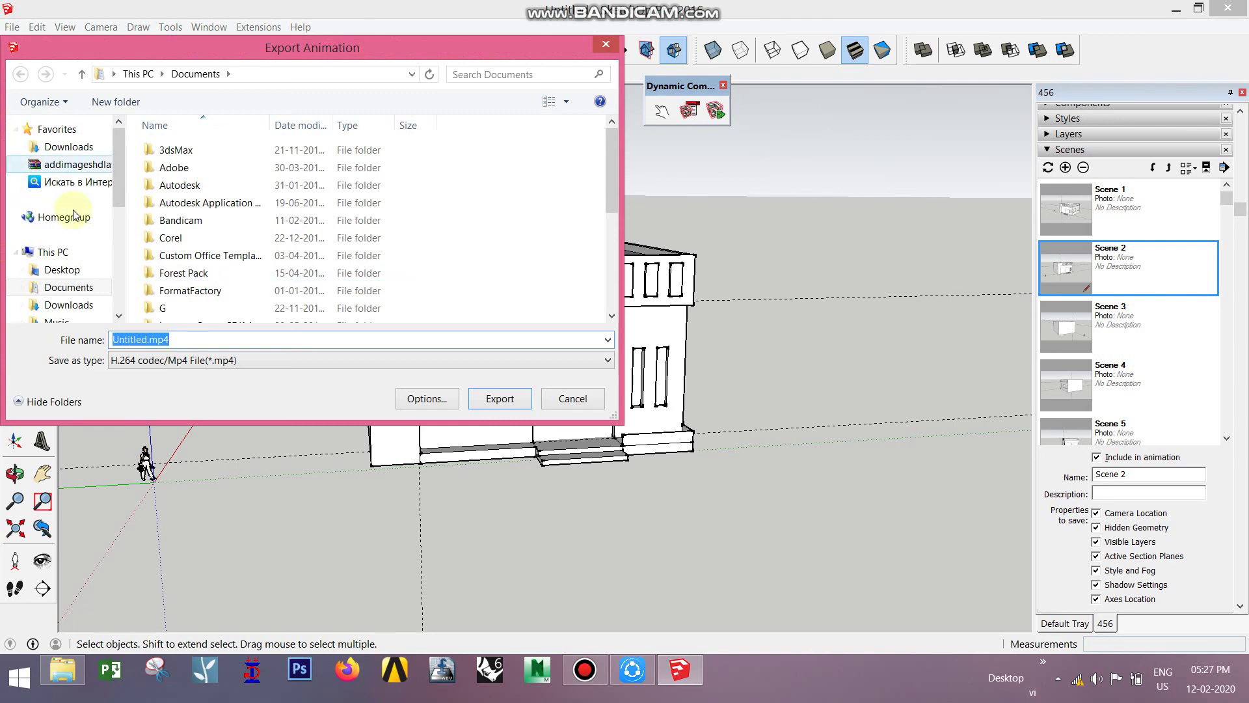
left_click(61, 270)
double_click(201, 337)
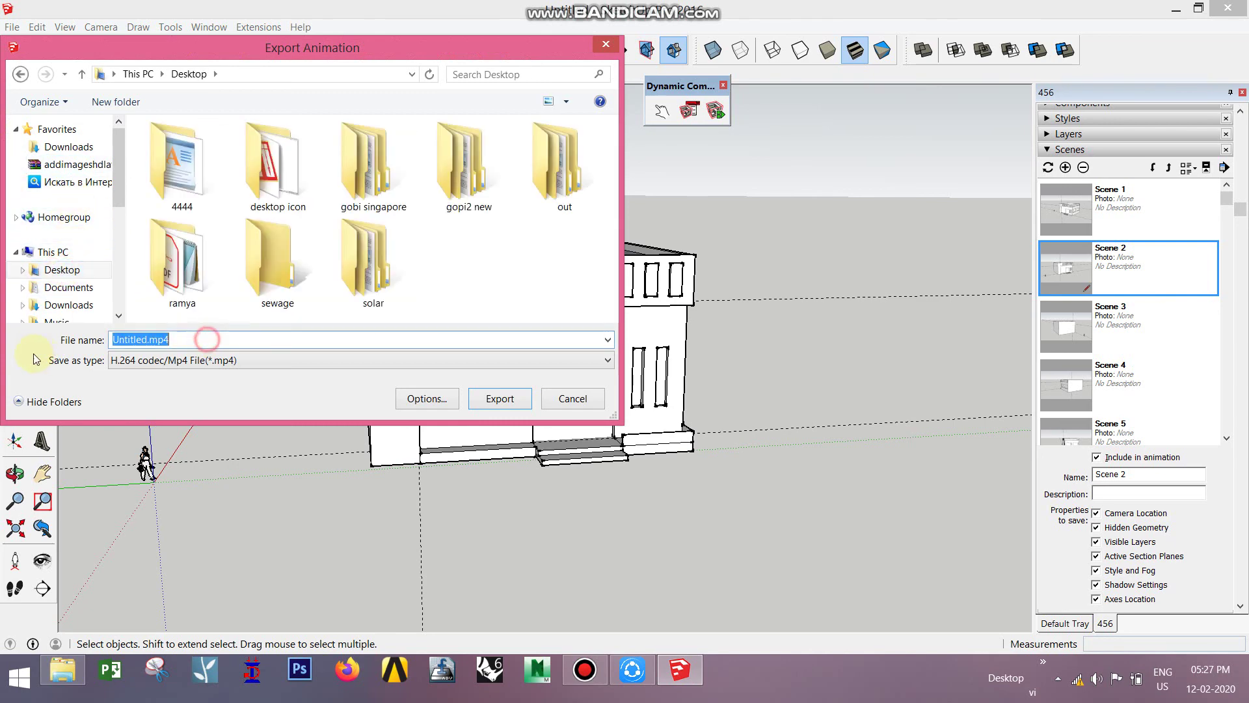
type("bhhhh")
left_click(226, 359)
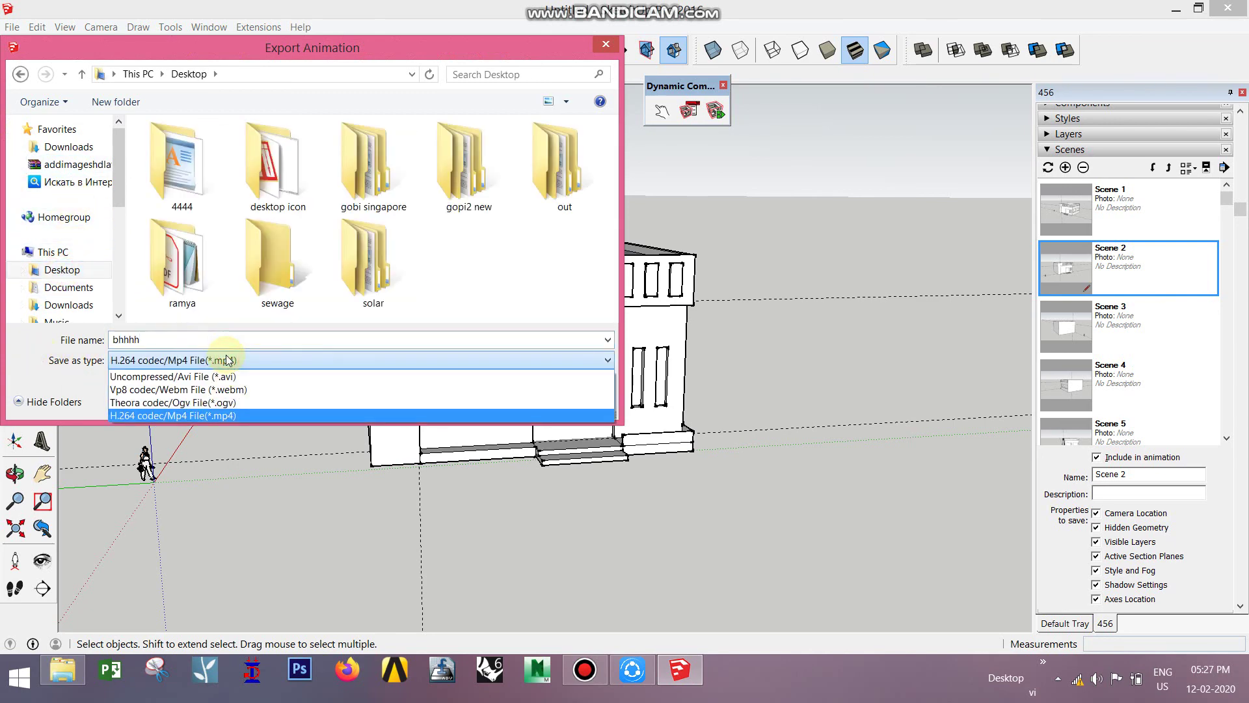
left_click(227, 360)
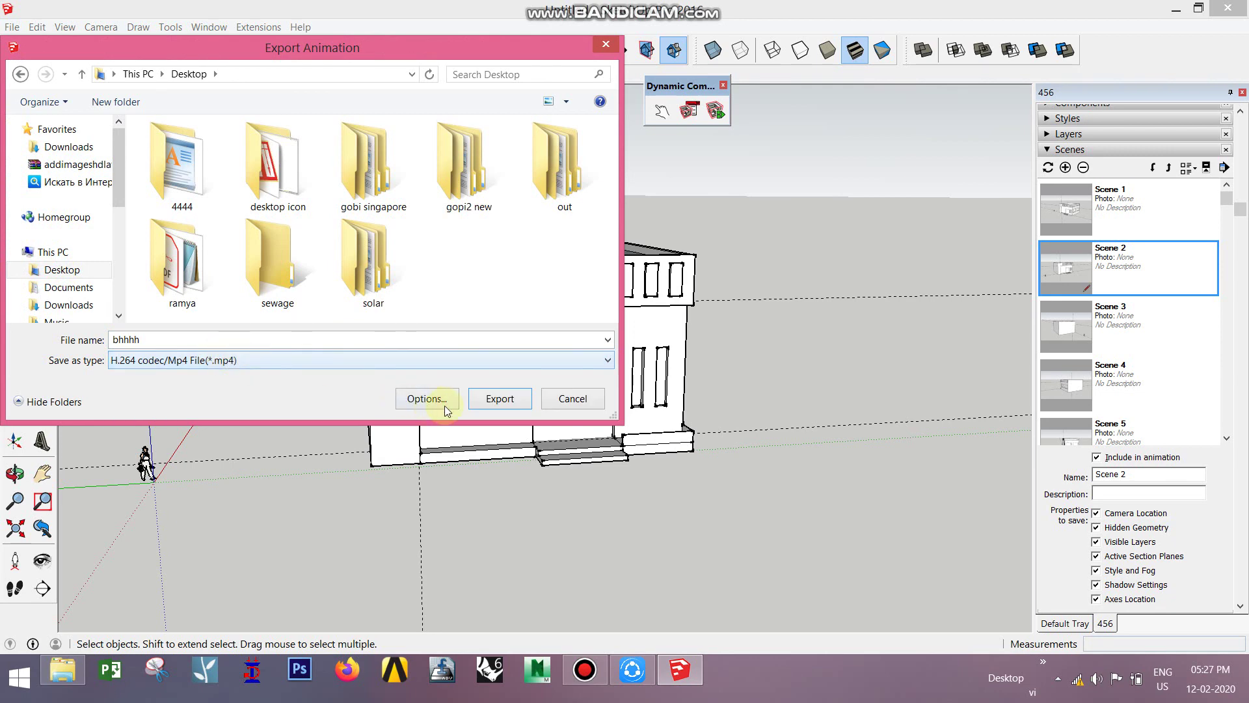
left_click(487, 402)
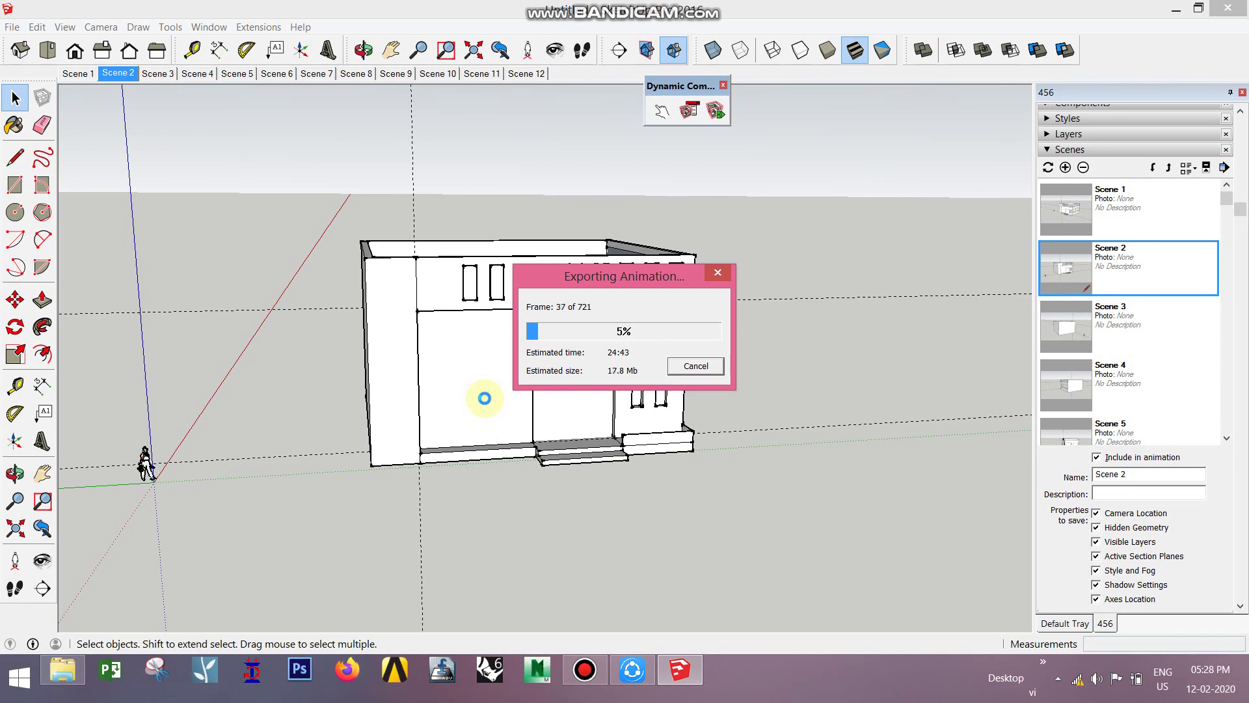
Step: Cancel the running export at about 5% and delete the incomplete video file
left_click(694, 368)
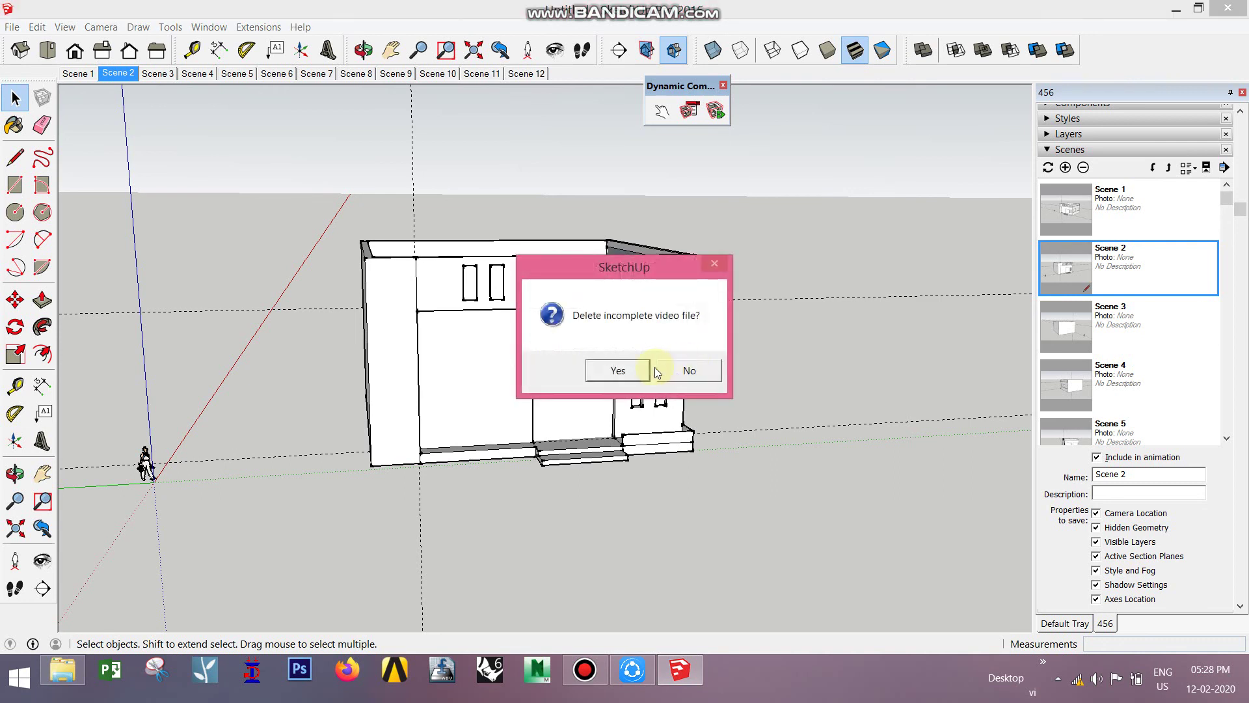
left_click(630, 369)
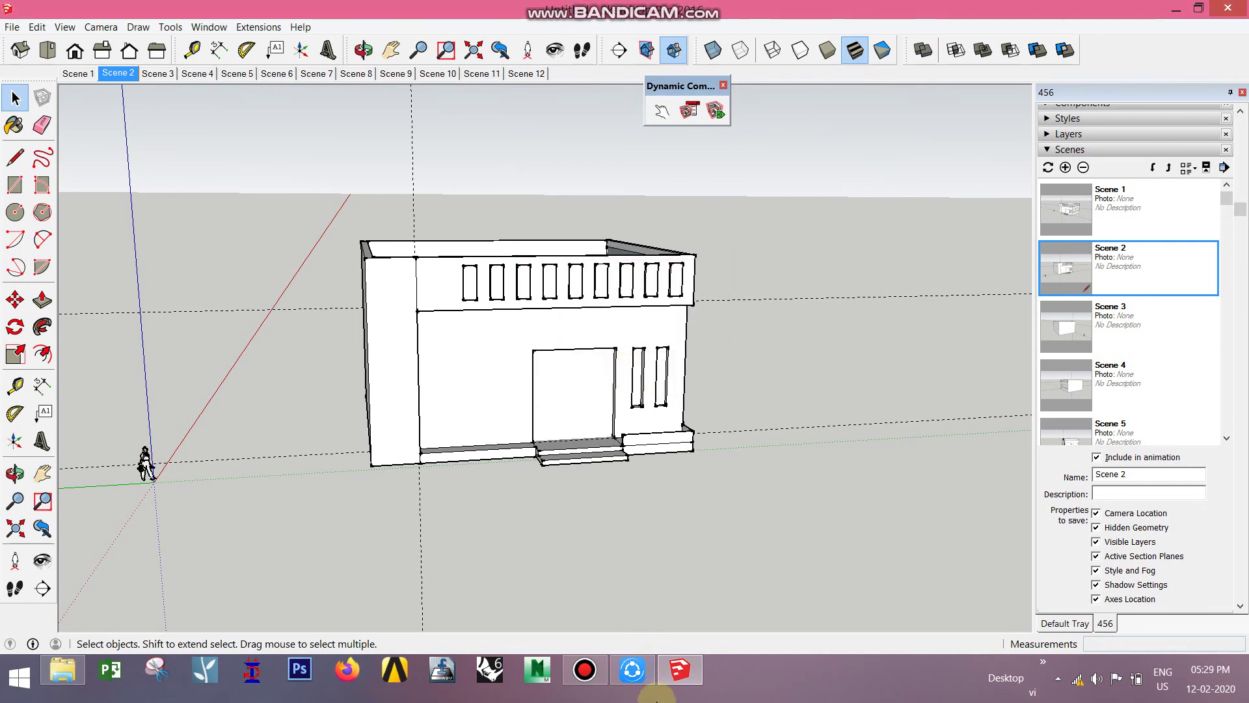